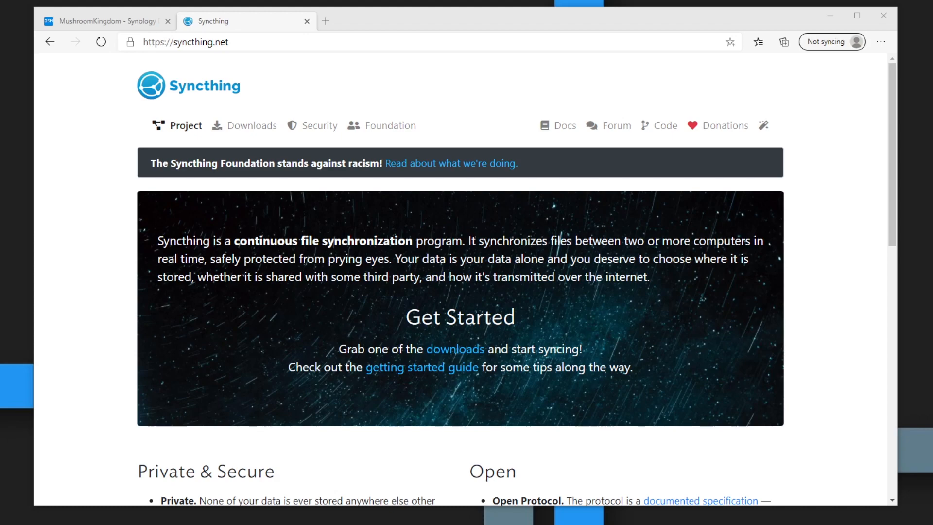
Step: Bring the browser window with the syncthing.net home page into focus
{"action": "left_click", "coordinate": [214, 202]}
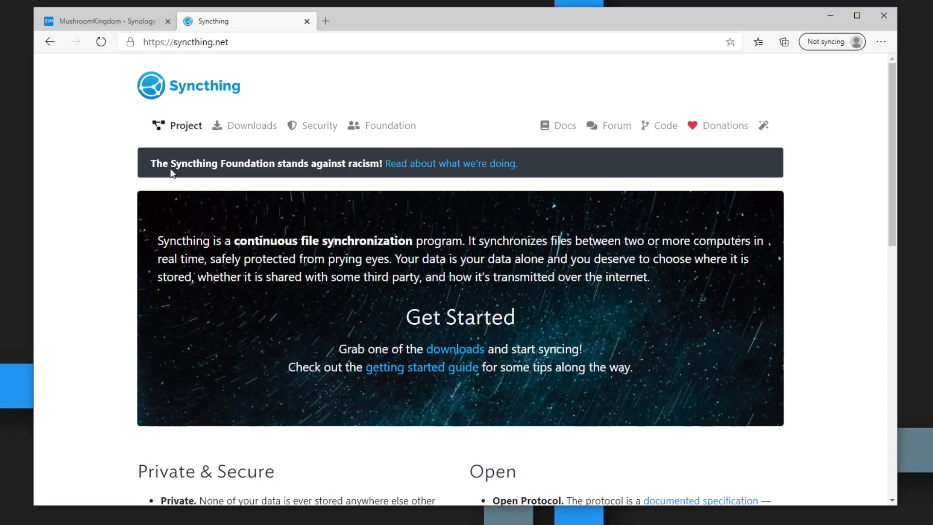
Step: Install the Syncthing package from Package Center's Community section, accepting the notice and default settings
{"action": "left_click", "coordinate": [130, 22]}
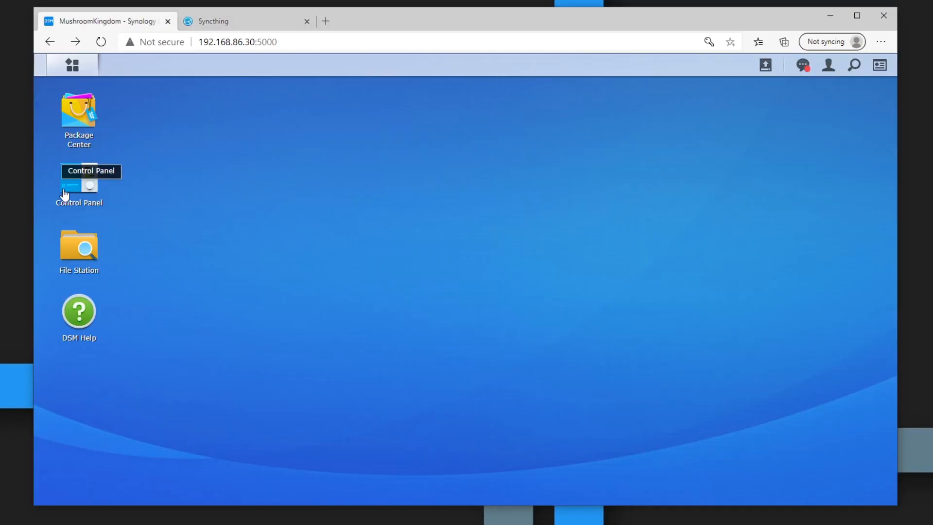
{"action": "left_click", "coordinate": [87, 114]}
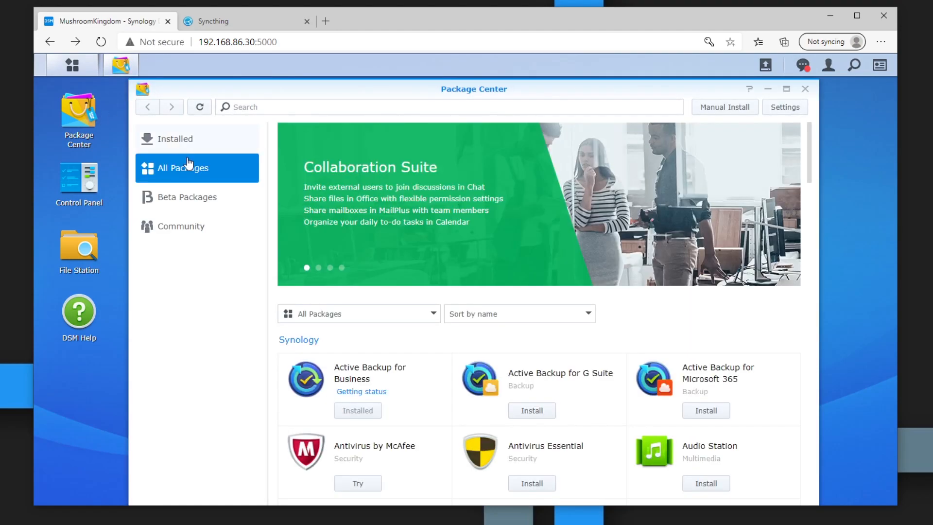
{"action": "left_click", "coordinate": [200, 233]}
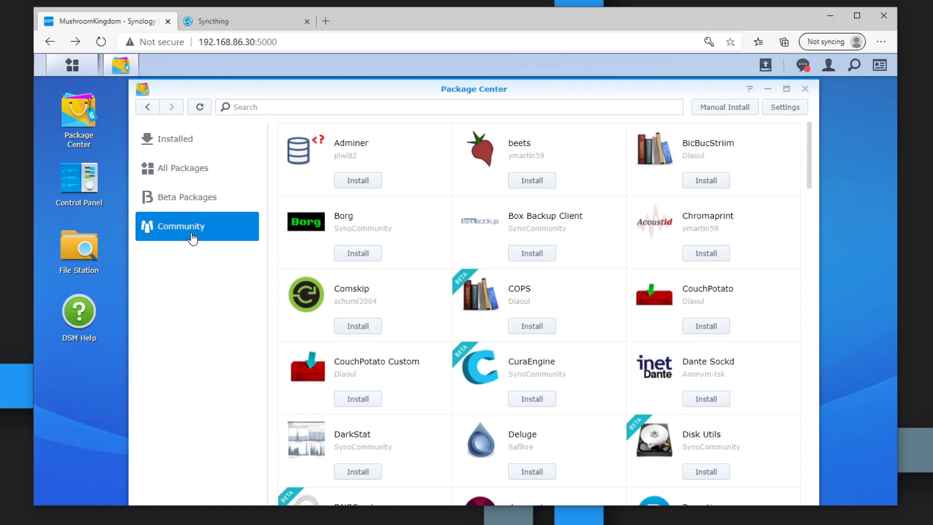
{"action": "scroll", "coordinate": [442, 309], "scroll_direction": "down", "scroll_amount": 20}
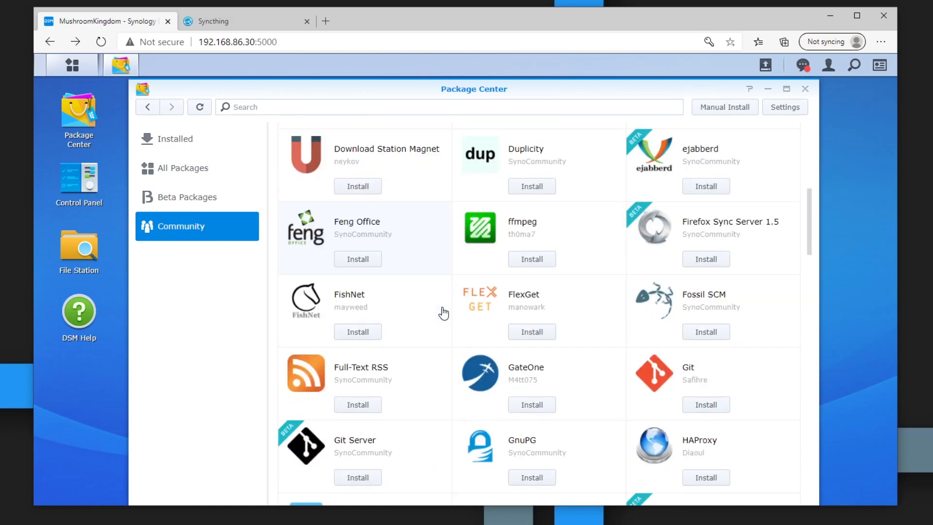
{"action": "scroll", "coordinate": [442, 321], "scroll_direction": "down", "scroll_amount": 8}
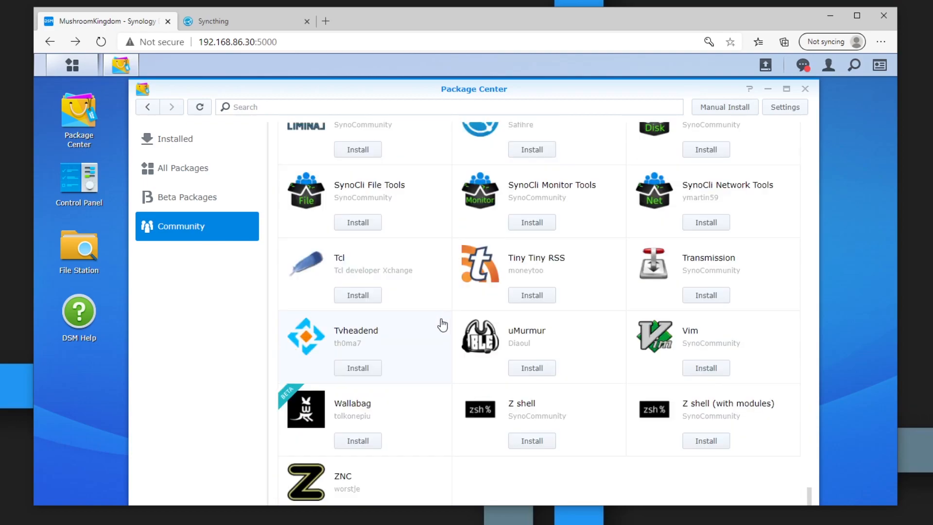
{"action": "scroll", "coordinate": [442, 323], "scroll_direction": "up", "scroll_amount": 4}
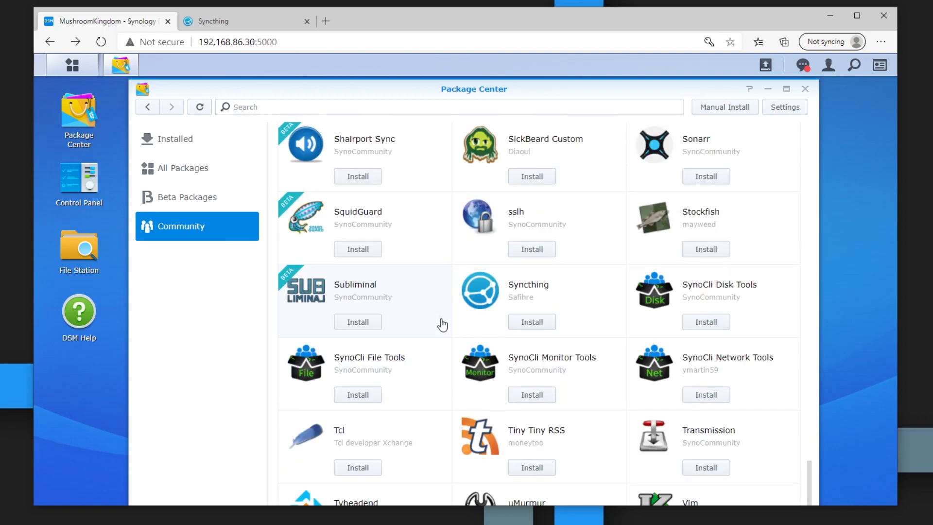
{"action": "left_click", "coordinate": [560, 299]}
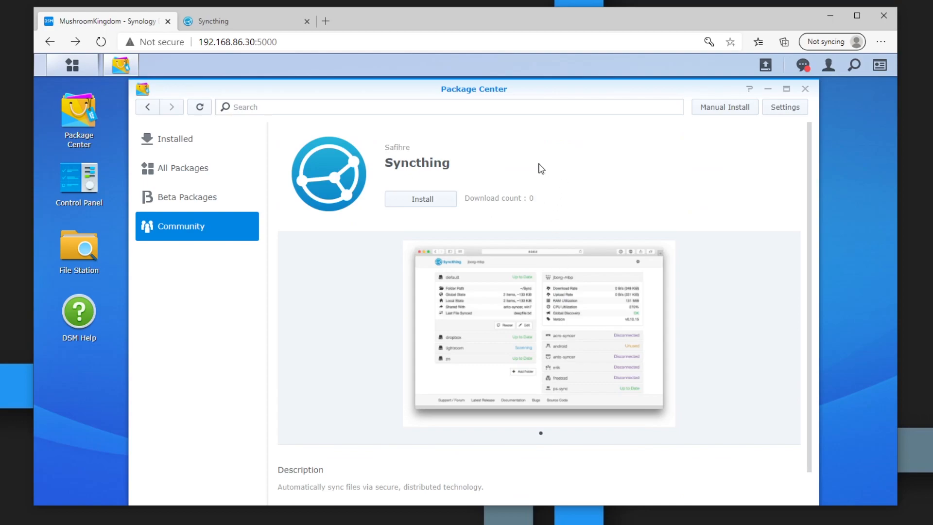
{"action": "left_click", "coordinate": [423, 207]}
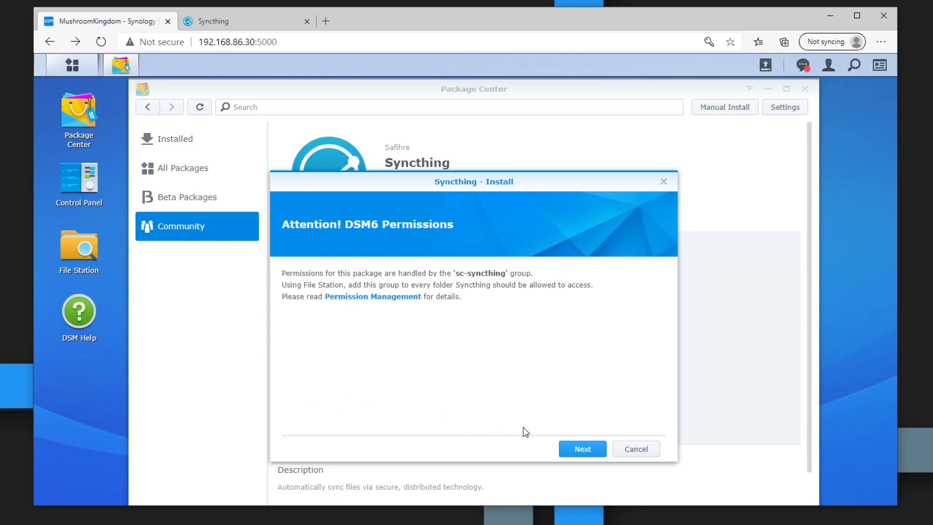
{"action": "left_click", "coordinate": [572, 450]}
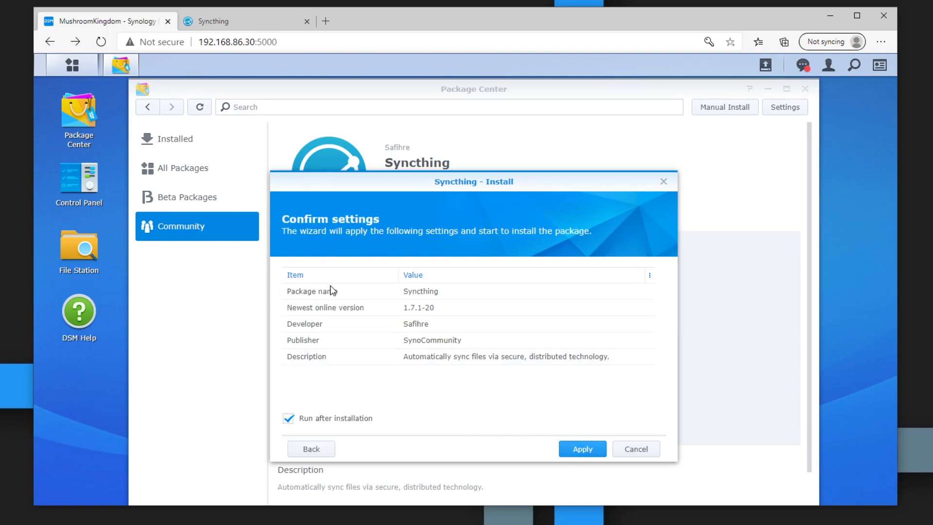
{"action": "left_click", "coordinate": [583, 450]}
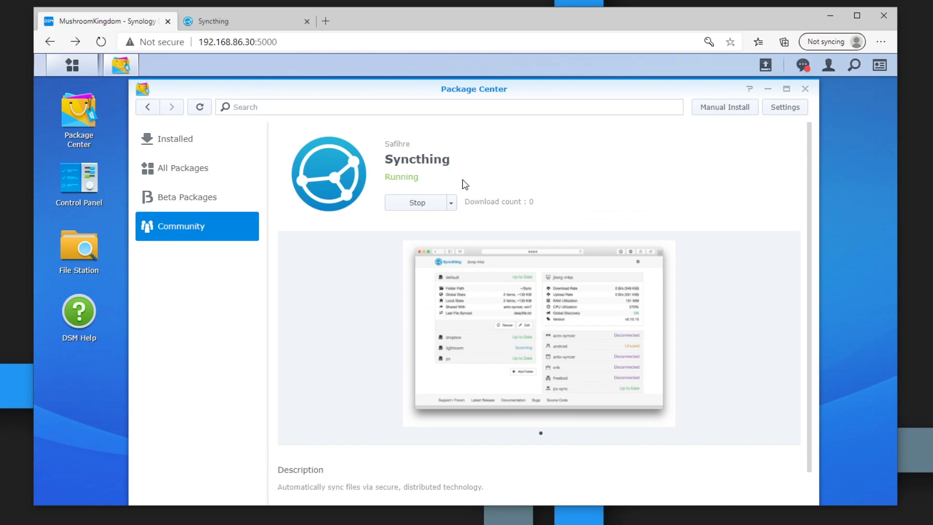
Step: Launch the Syncthing web interface from the DSM Main Menu and decline anonymous usage reporting
{"action": "left_click", "coordinate": [76, 70]}
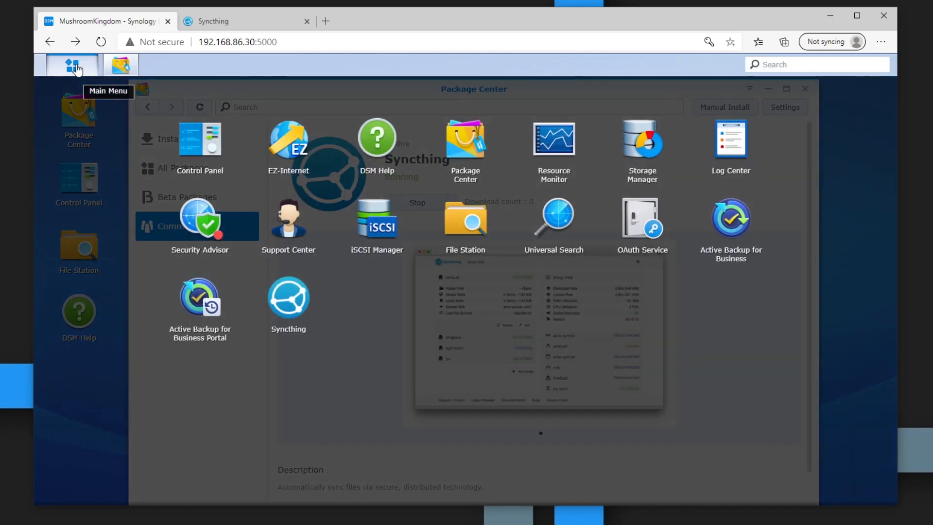
{"action": "left_click", "coordinate": [289, 298]}
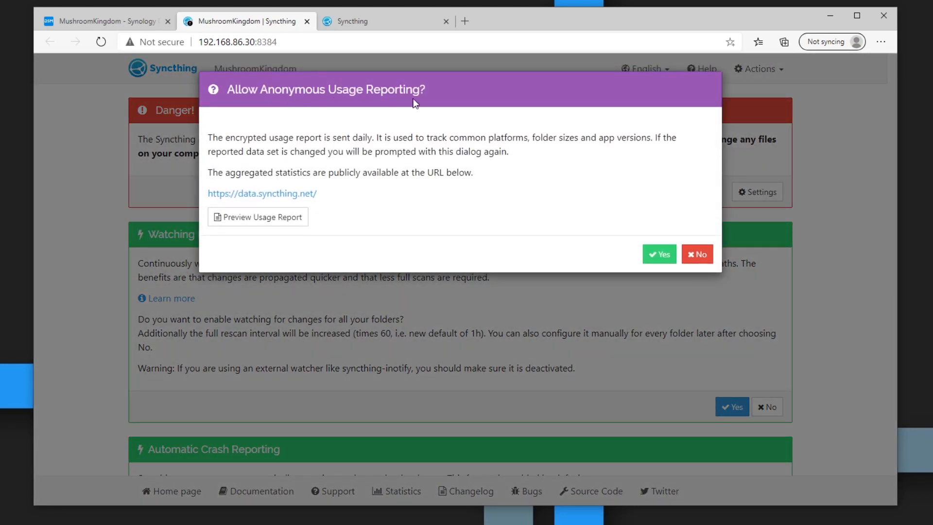
{"action": "left_click", "coordinate": [698, 259]}
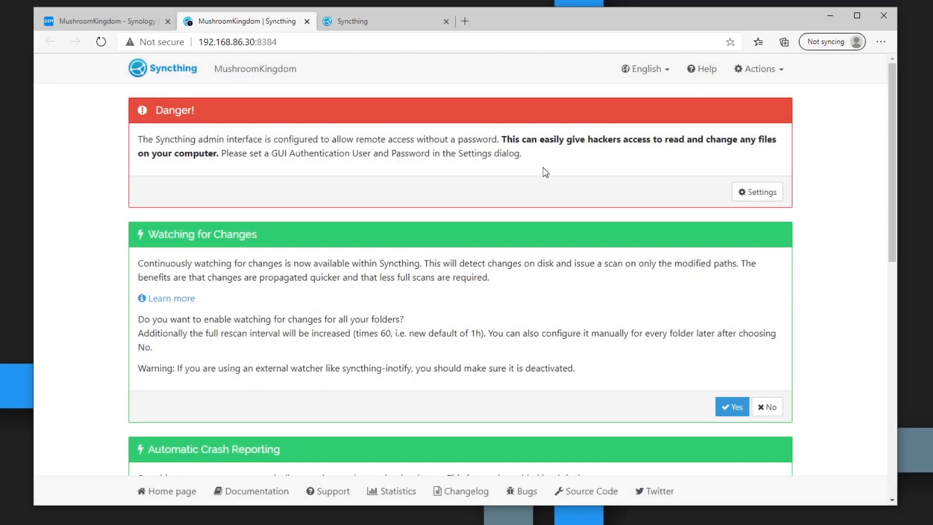
Step: Review the passwordless remote-access warning and open Syncthing's Settings from it
{"action": "left_click_drag", "start_coordinate": [191, 140], "coordinate": [521, 139]}
{"action": "left_click", "coordinate": [509, 153]}
{"action": "left_click", "coordinate": [744, 191]}
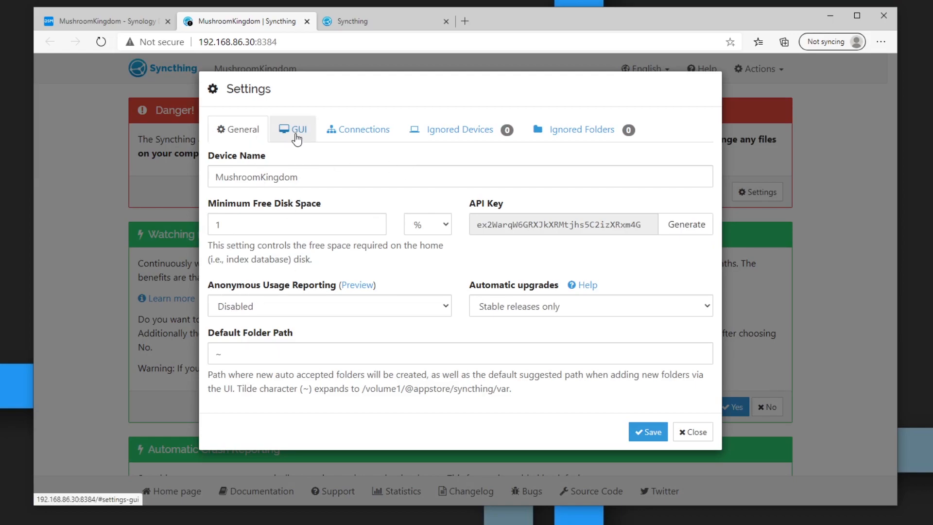
Step: Set the GUI authentication user to 'admin' with a password and save
{"action": "left_click", "coordinate": [296, 138]}
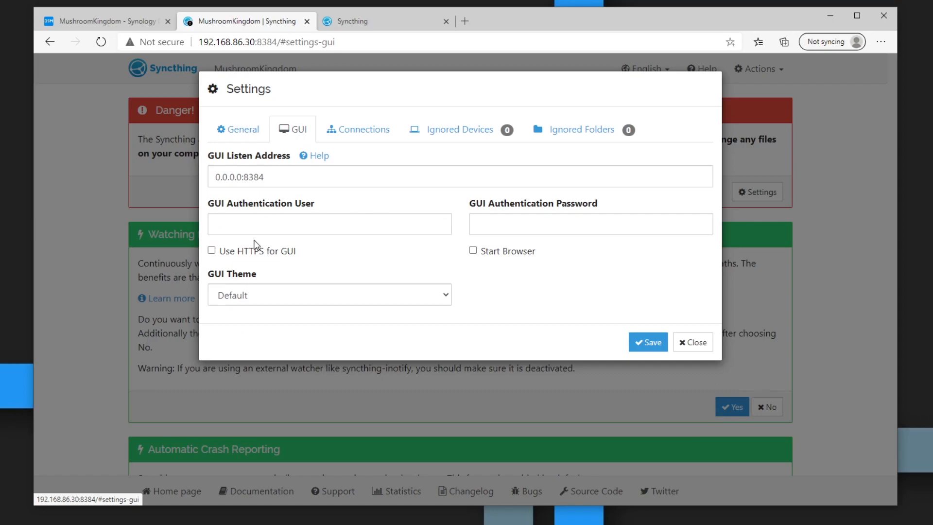
{"action": "left_click", "coordinate": [271, 227]}
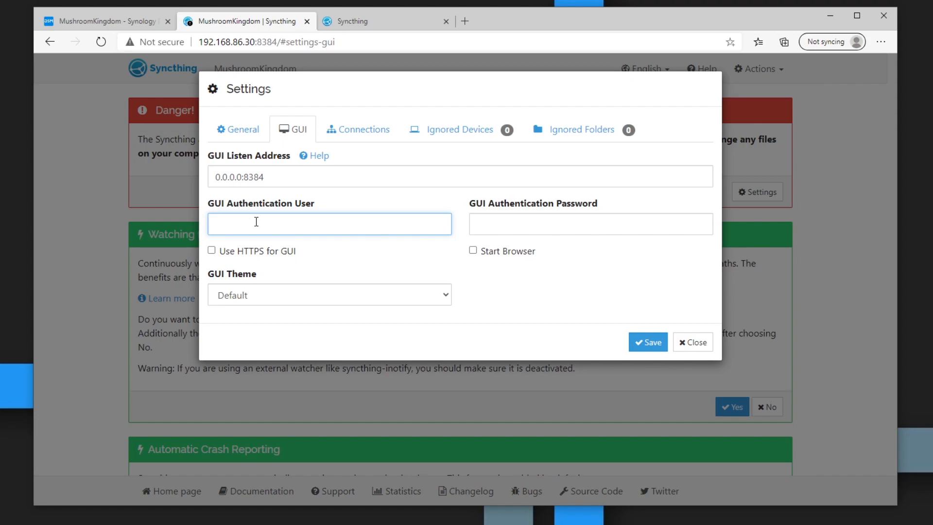
{"action": "type", "text": "admin"}
{"action": "key", "text": "Tab"}
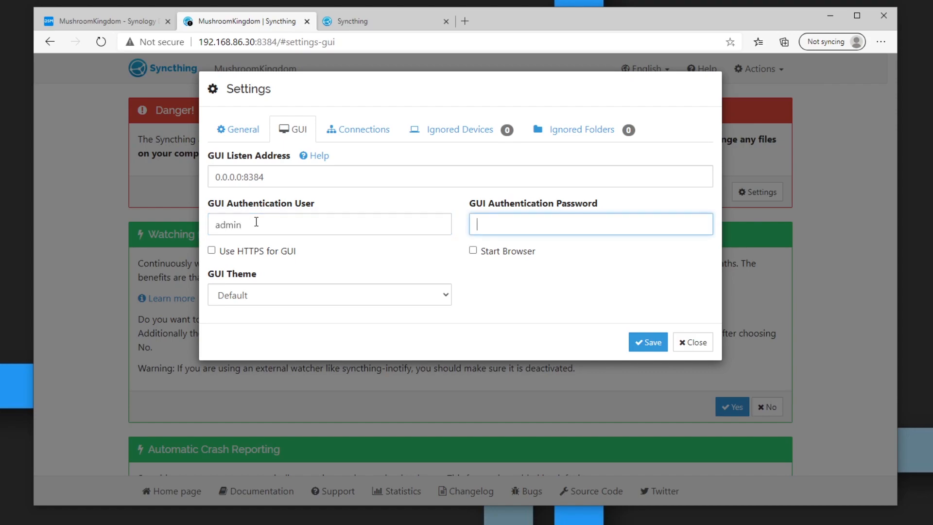
{"action": "type", "text": "admin"}
{"action": "left_click", "coordinate": [654, 343]}
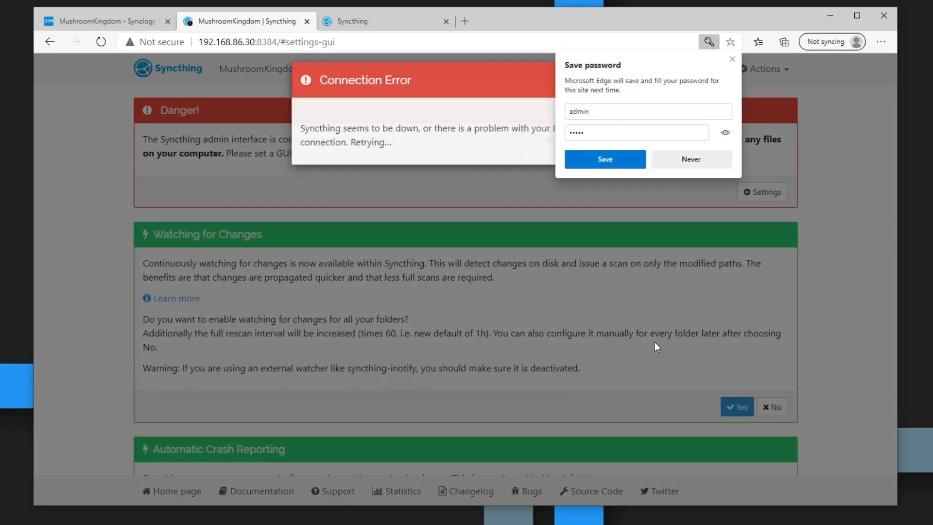
Step: Sign in with the new credentials, dismiss Edge's save-password offer, and enable watching for changes
{"action": "type", "text": "admin"}
{"action": "key", "text": "Tab"}
{"action": "type", "text": "admin"}
{"action": "key", "text": "Return"}
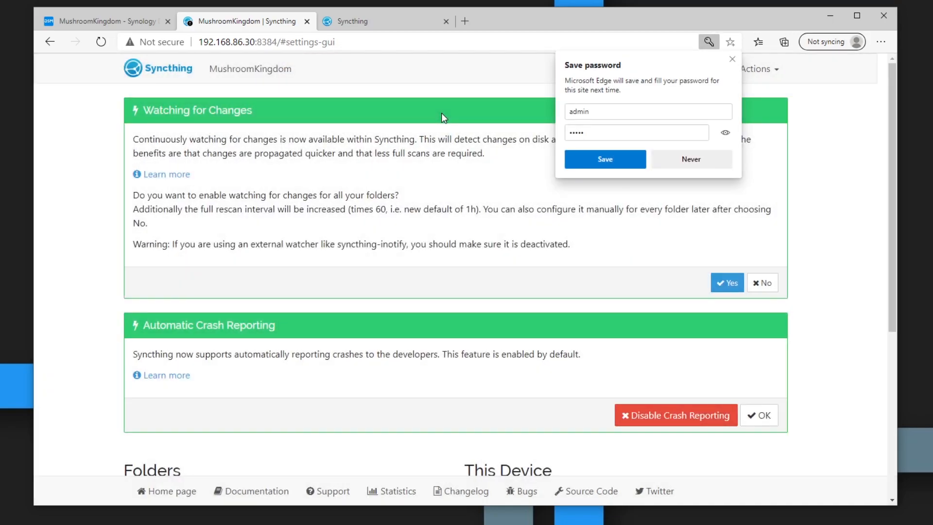
{"action": "left_click", "coordinate": [732, 59]}
{"action": "scroll", "coordinate": [410, 238], "scroll_direction": "down", "scroll_amount": 2}
{"action": "scroll", "coordinate": [412, 242], "scroll_direction": "up", "scroll_amount": 2}
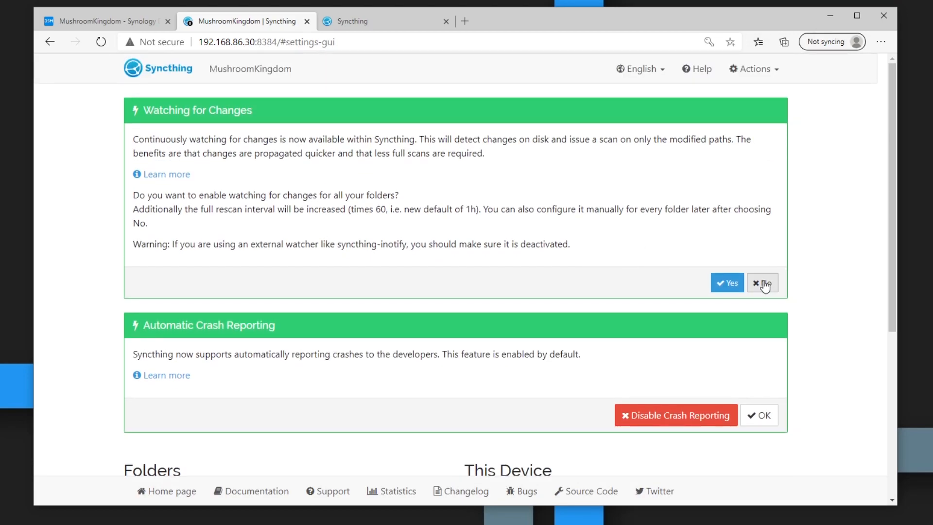
{"action": "left_click", "coordinate": [730, 281]}
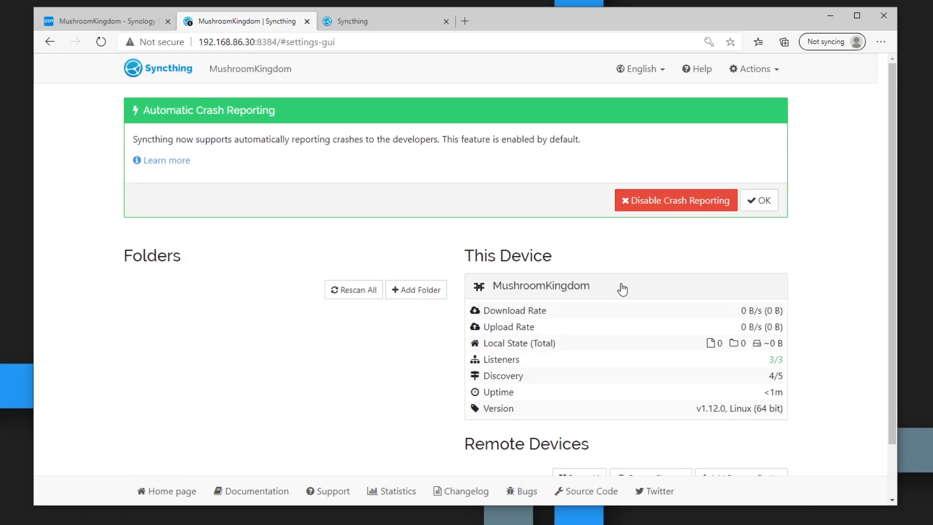
Step: Acknowledge crash reporting, add a folder labelled Desktop1, and select its default path text
{"action": "left_click", "coordinate": [763, 209]}
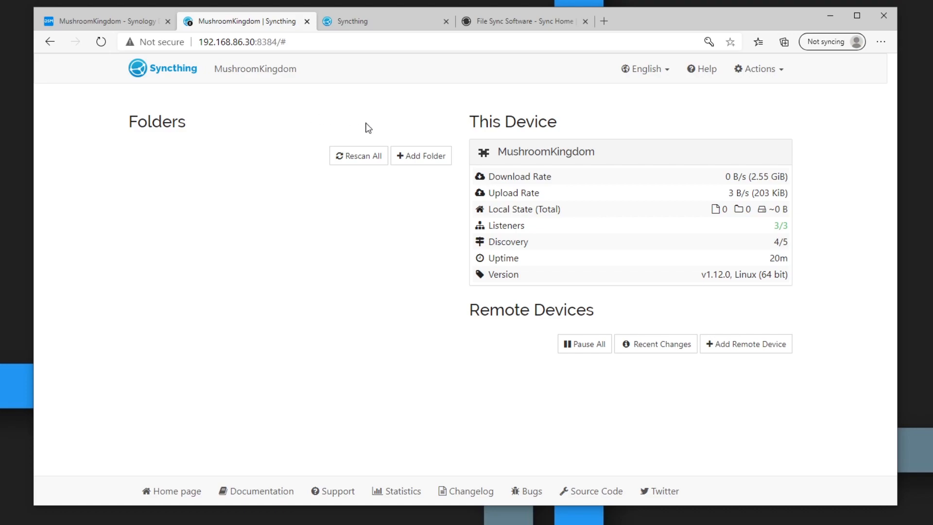
{"action": "left_click", "coordinate": [432, 156]}
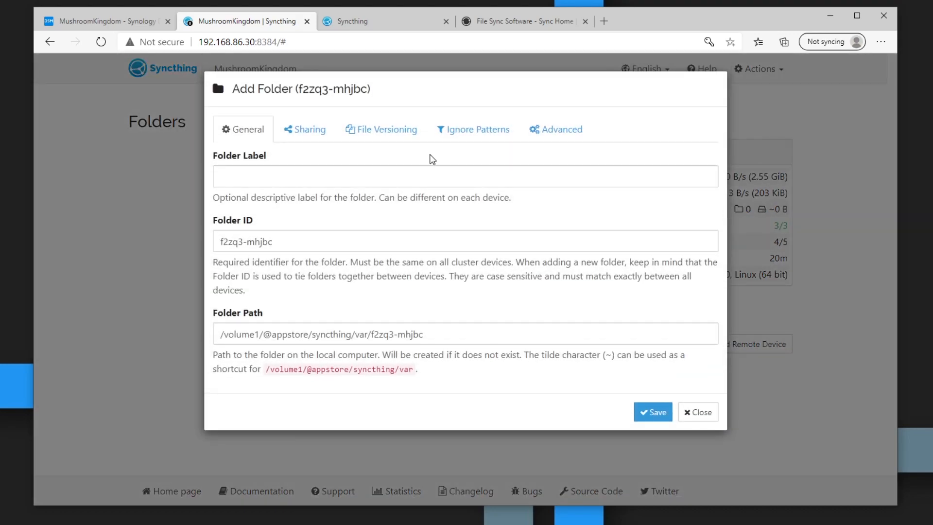
{"action": "left_click", "coordinate": [238, 176]}
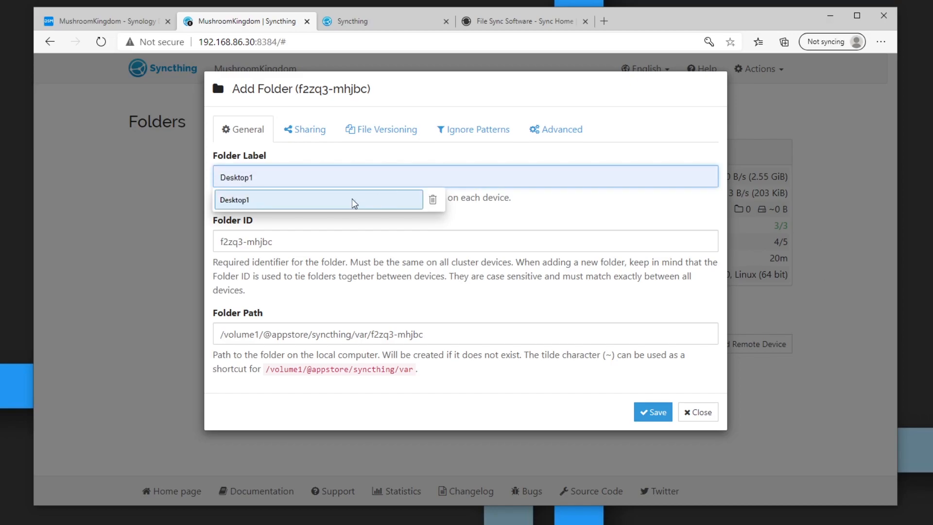
{"action": "left_click", "coordinate": [312, 206]}
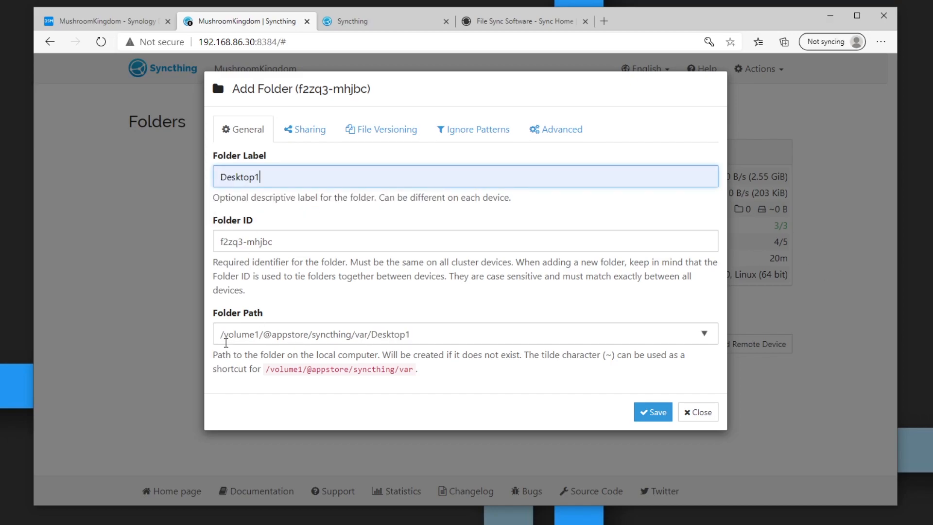
{"action": "left_click_drag", "start_coordinate": [221, 334], "coordinate": [417, 332]}
{"action": "left_click", "coordinate": [333, 334]}
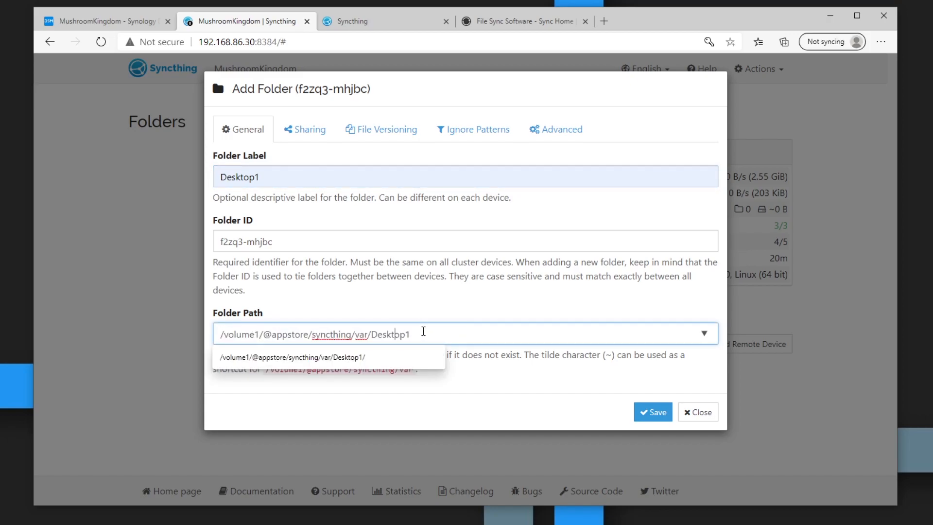
{"action": "left_click_drag", "start_coordinate": [418, 334], "coordinate": [264, 326]}
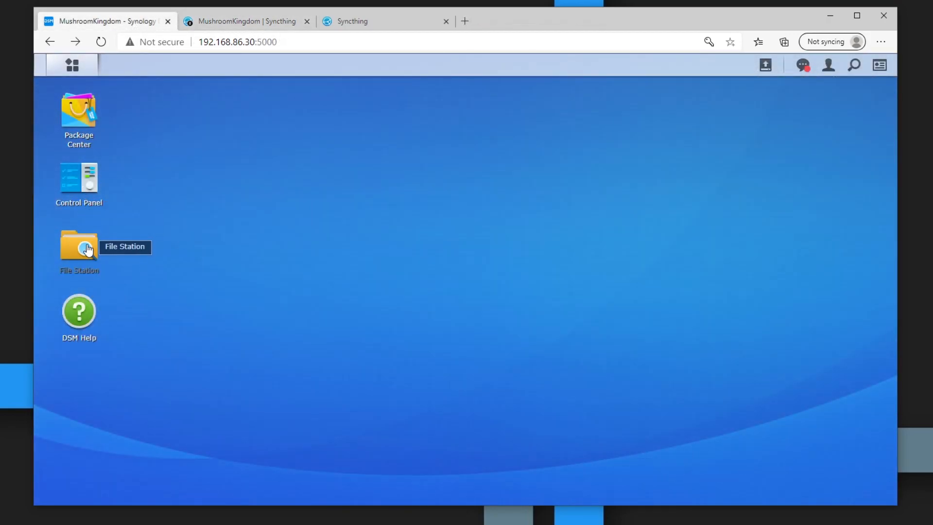
Step: In File Station, create a Syncthing folder under Storage and a Desktop1 folder inside it
{"action": "left_click", "coordinate": [88, 249]}
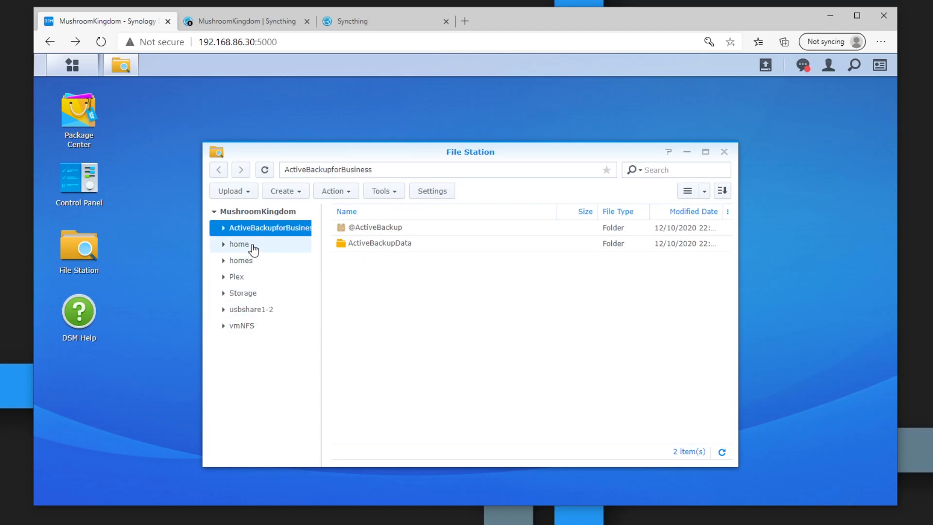
{"action": "left_click", "coordinate": [250, 294]}
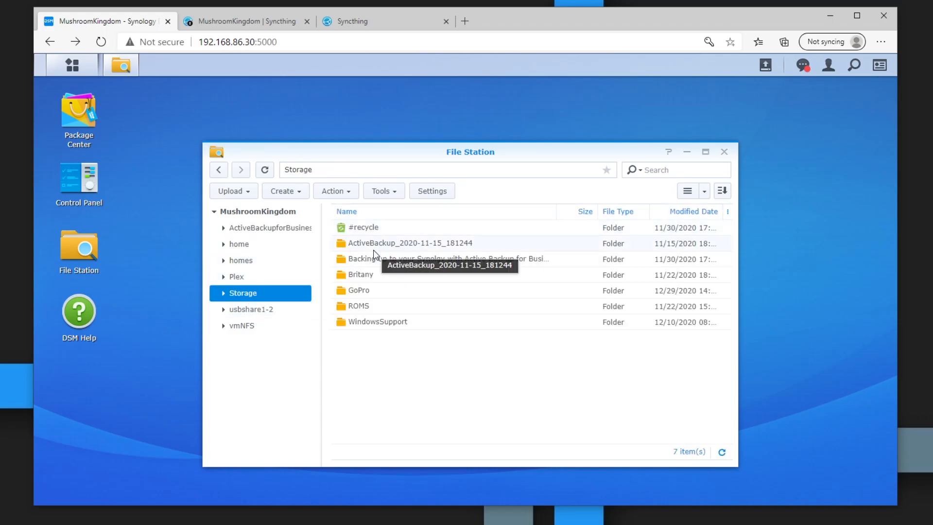
{"action": "right_click", "coordinate": [361, 351]}
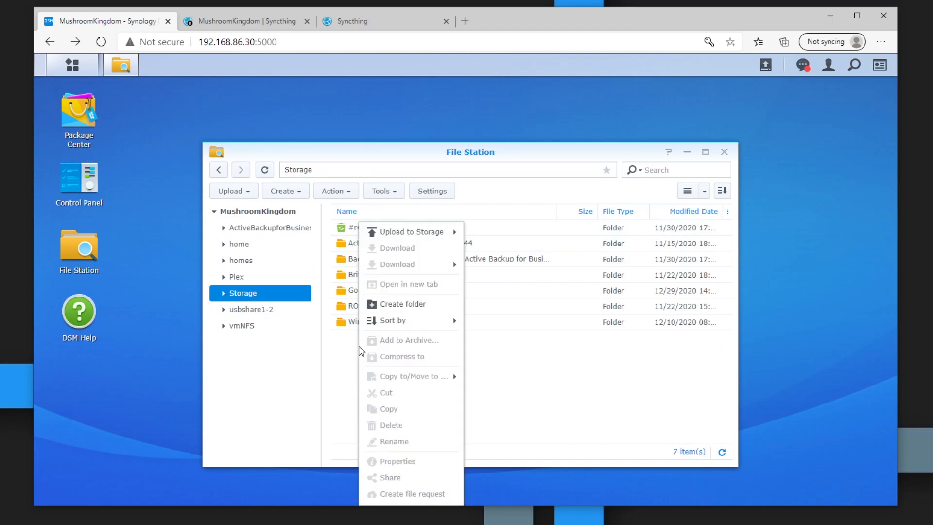
{"action": "left_click", "coordinate": [402, 304]}
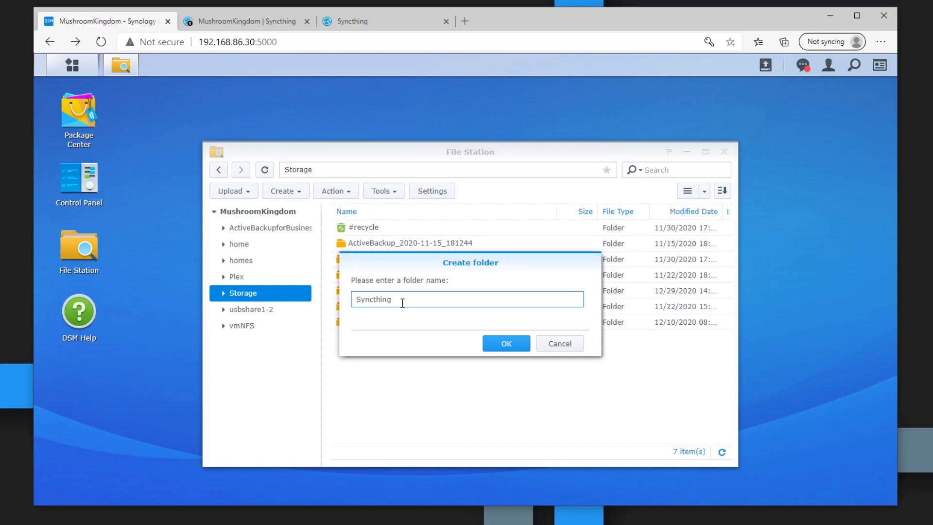
{"action": "left_click", "coordinate": [501, 344]}
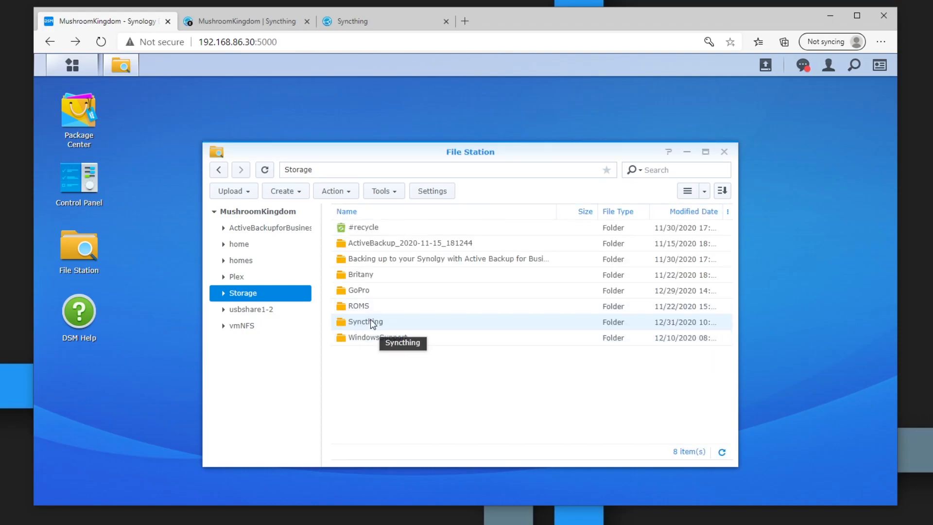
{"action": "double_click", "coordinate": [373, 325]}
{"action": "right_click", "coordinate": [389, 291]}
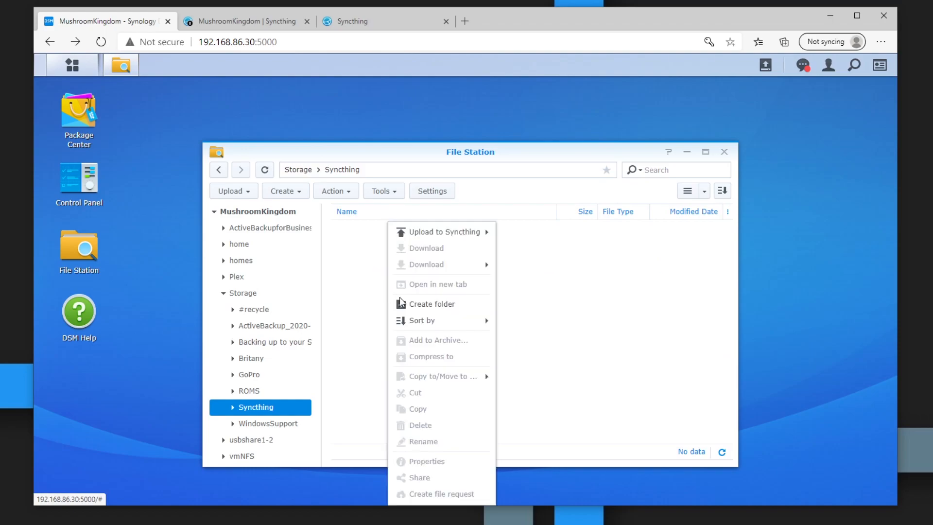
{"action": "left_click", "coordinate": [435, 305]}
{"action": "type", "text": "Desktop1"}
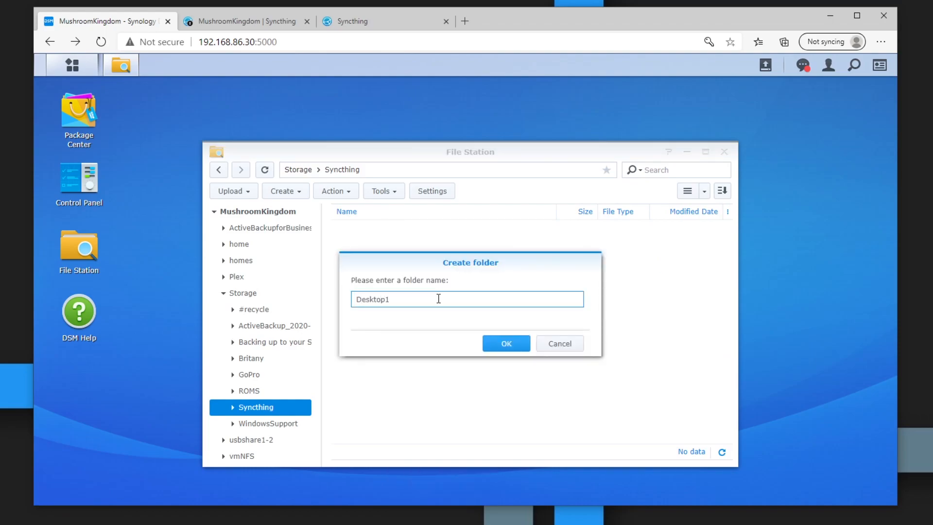
{"action": "left_click", "coordinate": [498, 346]}
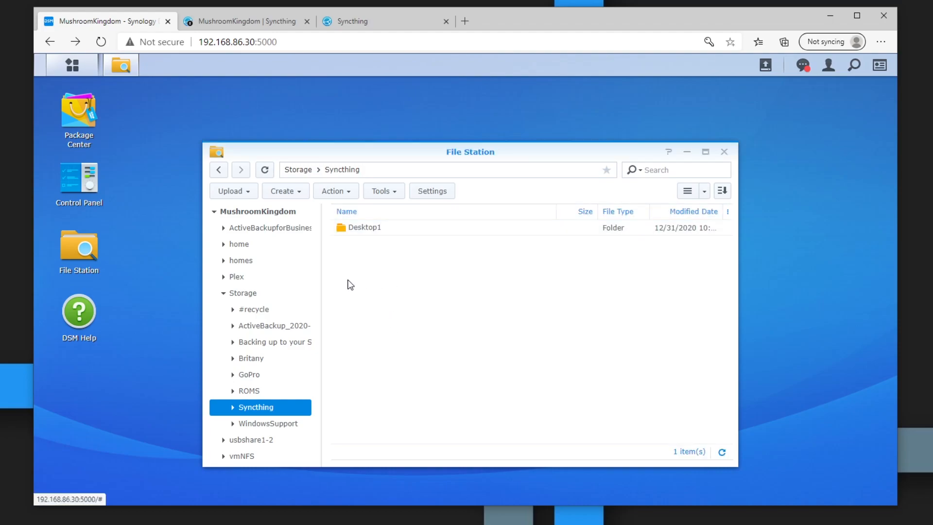
Step: Copy Desktop1's location and paste it as the Syncthing folder path /volume1/Storage/Syncthing/Desktop1
{"action": "right_click", "coordinate": [371, 227]}
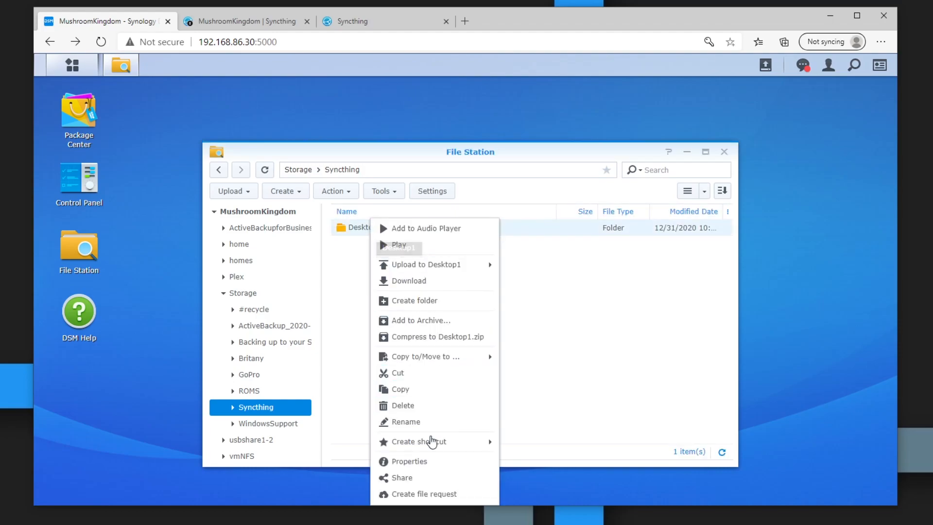
{"action": "left_click", "coordinate": [408, 461]}
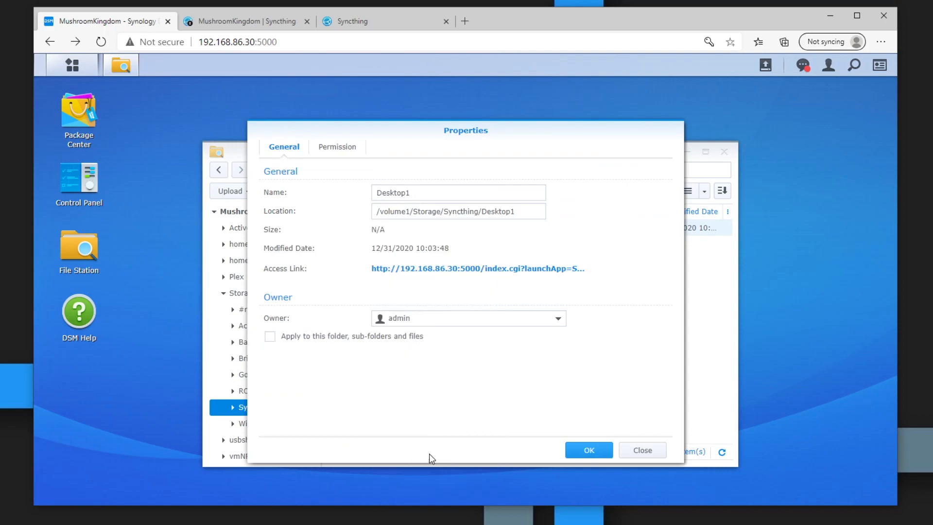
{"action": "left_click_drag", "start_coordinate": [518, 211], "coordinate": [374, 211]}
{"action": "key", "text": "ctrl+c"}
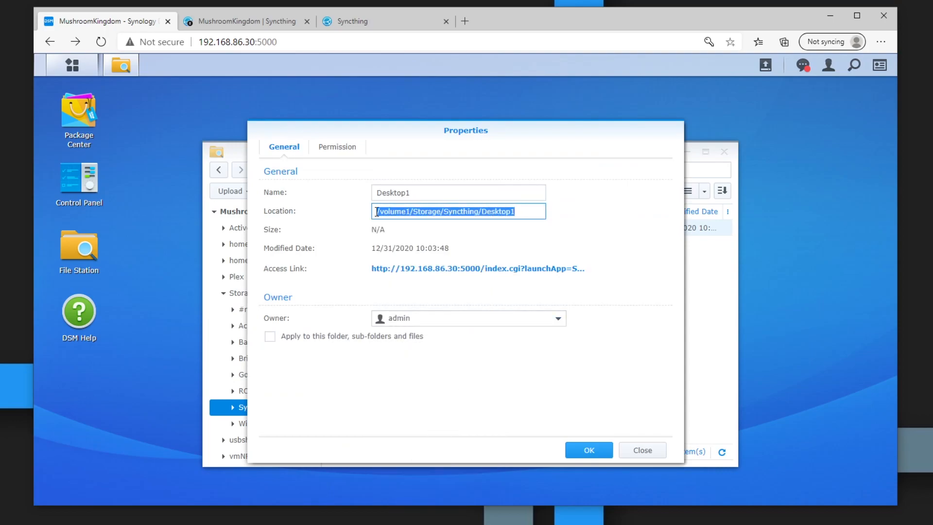
{"action": "left_click", "coordinate": [264, 22]}
{"action": "left_click_drag", "start_coordinate": [434, 333], "coordinate": [197, 334]}
{"action": "left_click", "coordinate": [357, 339]}
{"action": "key", "text": "ctrl+v"}
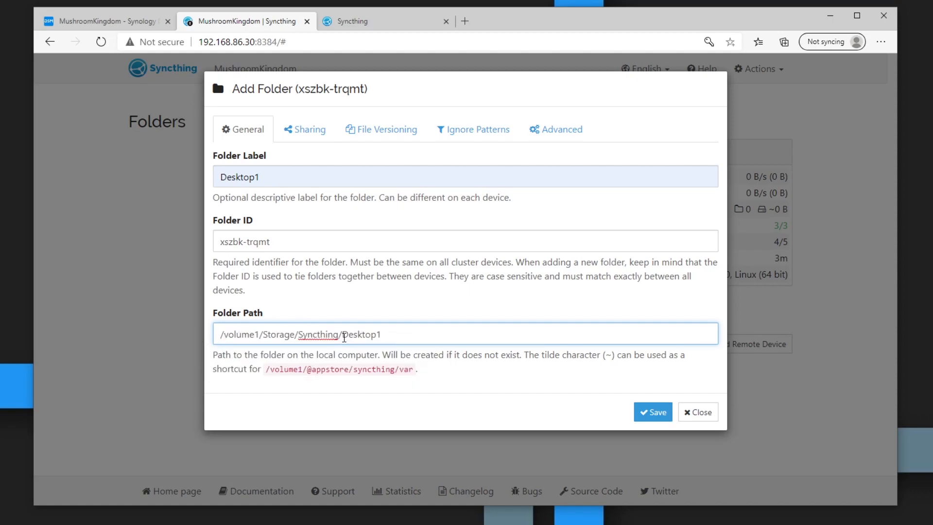
Step: Review the Desktop1 folder's Sharing, File Versioning, Ignore Patterns and Advanced tabs without changes
{"action": "left_click_drag", "start_coordinate": [351, 336], "coordinate": [382, 336]}
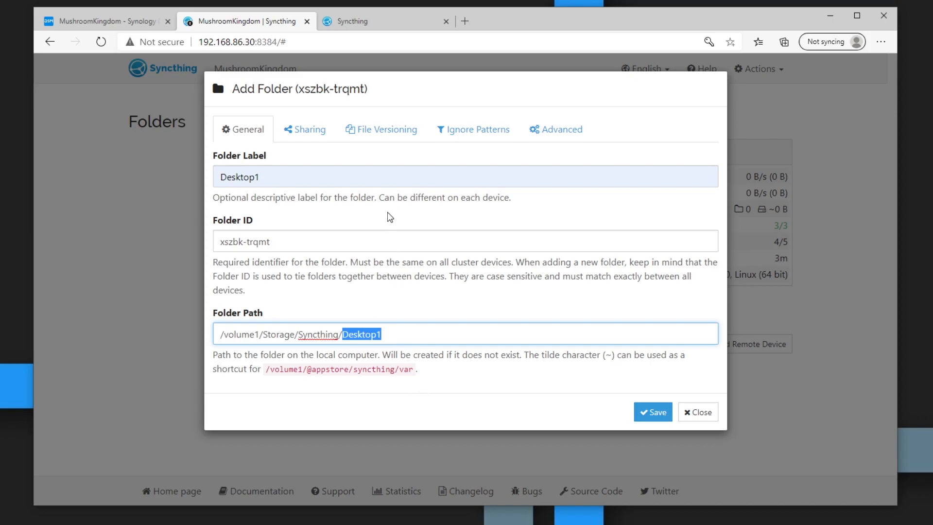
{"action": "left_click", "coordinate": [306, 129]}
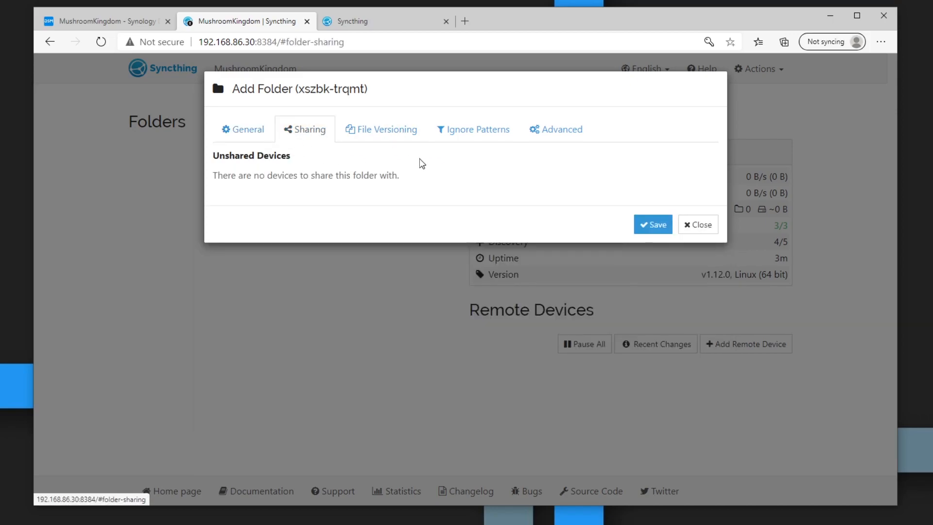
{"action": "left_click", "coordinate": [397, 136]}
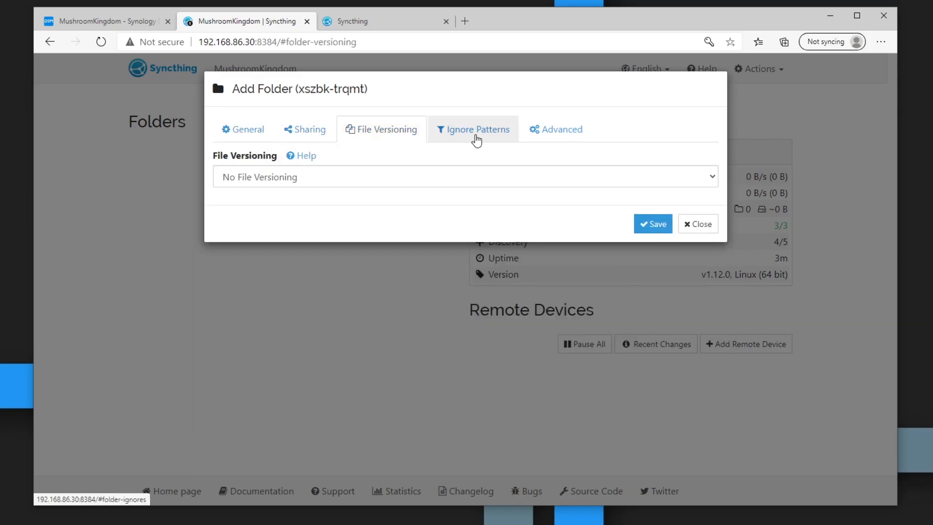
{"action": "left_click", "coordinate": [346, 177]}
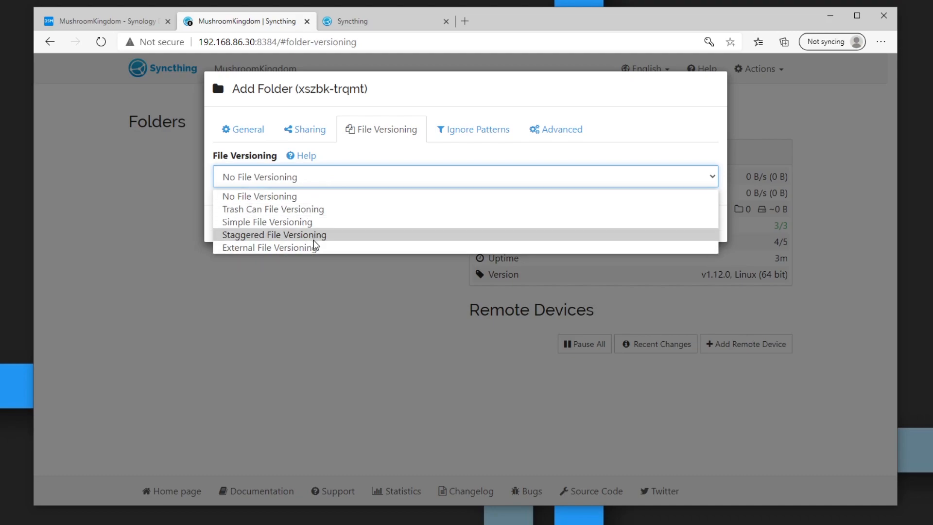
{"action": "left_click", "coordinate": [418, 154]}
{"action": "left_click", "coordinate": [469, 141]}
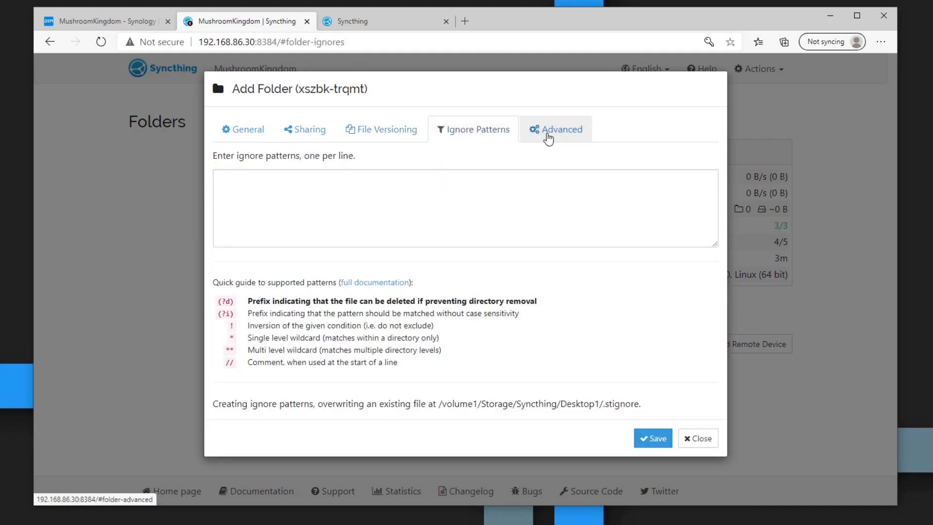
{"action": "left_click", "coordinate": [548, 139]}
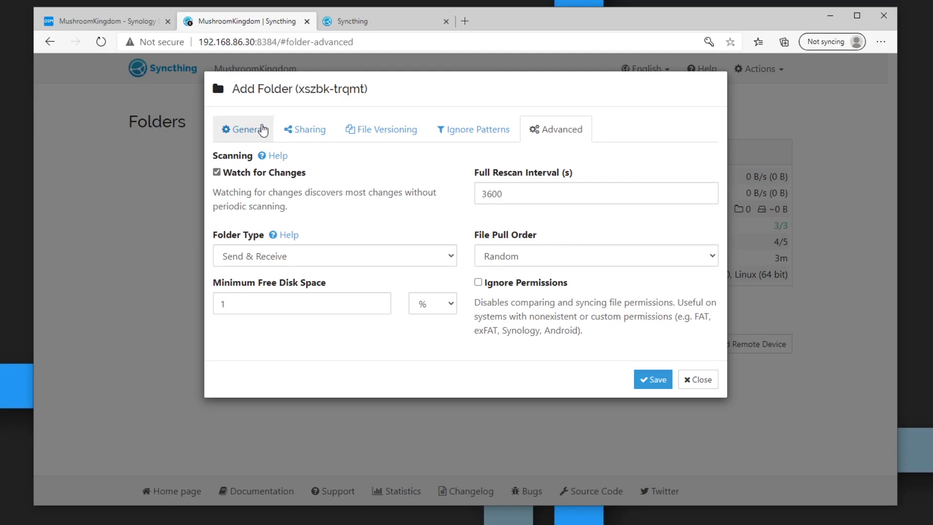
Step: Save the Desktop1 folder and inspect its permission-denied errors
{"action": "left_click", "coordinate": [660, 381]}
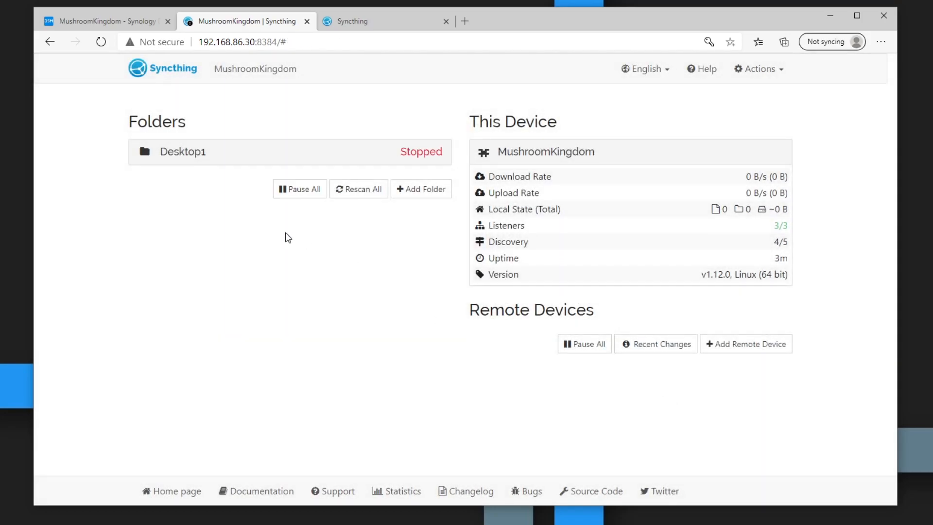
{"action": "left_click", "coordinate": [256, 301]}
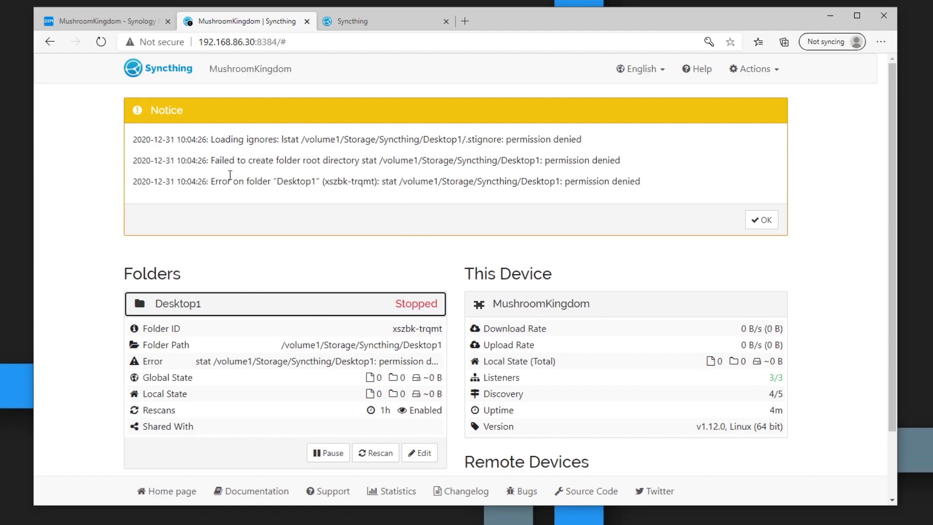
{"action": "left_click_drag", "start_coordinate": [547, 180], "coordinate": [633, 181]}
{"action": "left_click", "coordinate": [636, 181]}
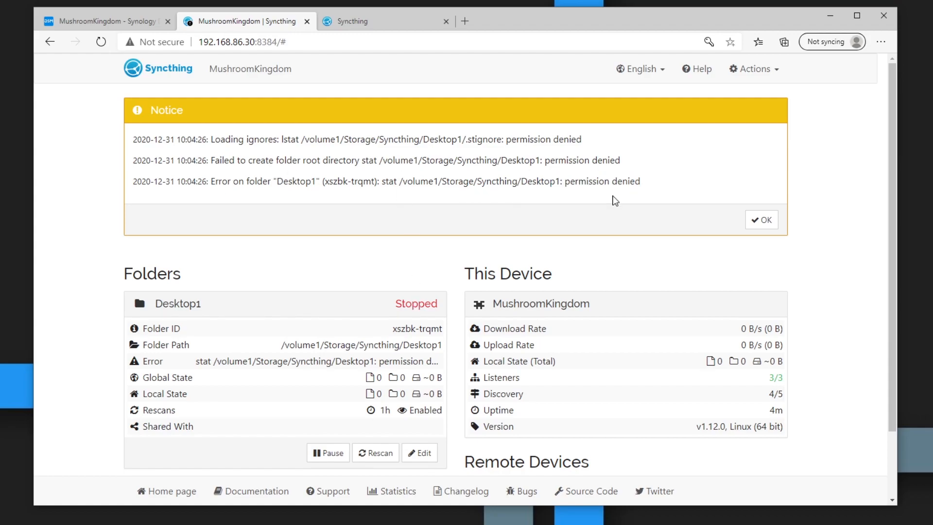
Step: Open the Desktop1 folder's Permission properties in DSM and create a new entry
{"action": "left_click", "coordinate": [129, 22]}
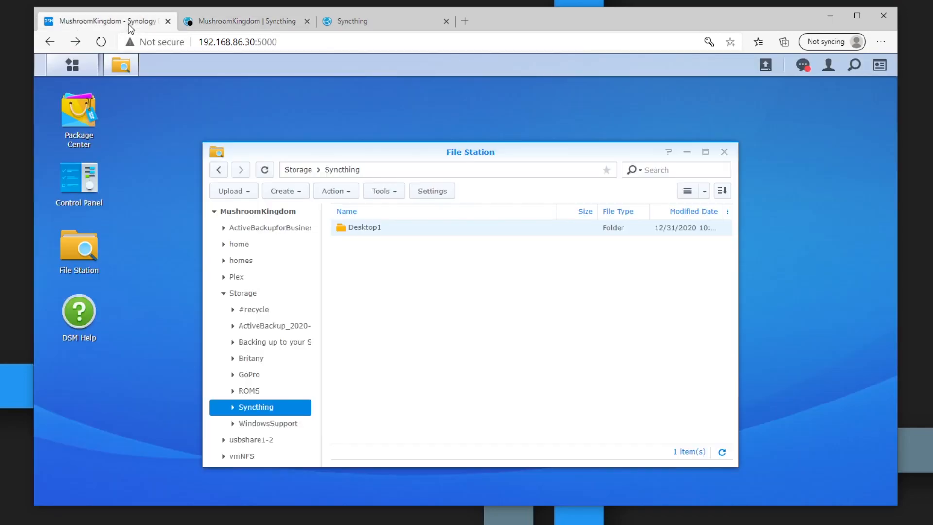
{"action": "right_click", "coordinate": [393, 226]}
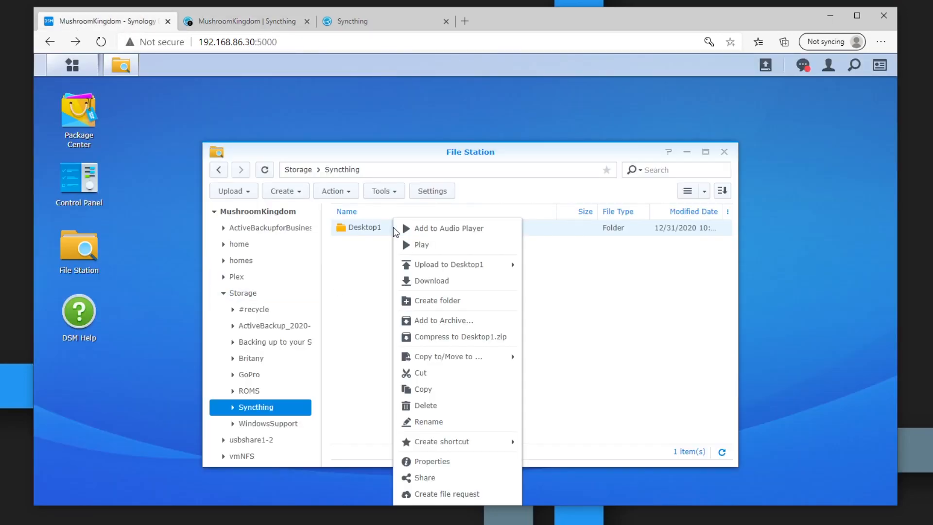
{"action": "left_click", "coordinate": [440, 462]}
{"action": "left_click", "coordinate": [339, 148]}
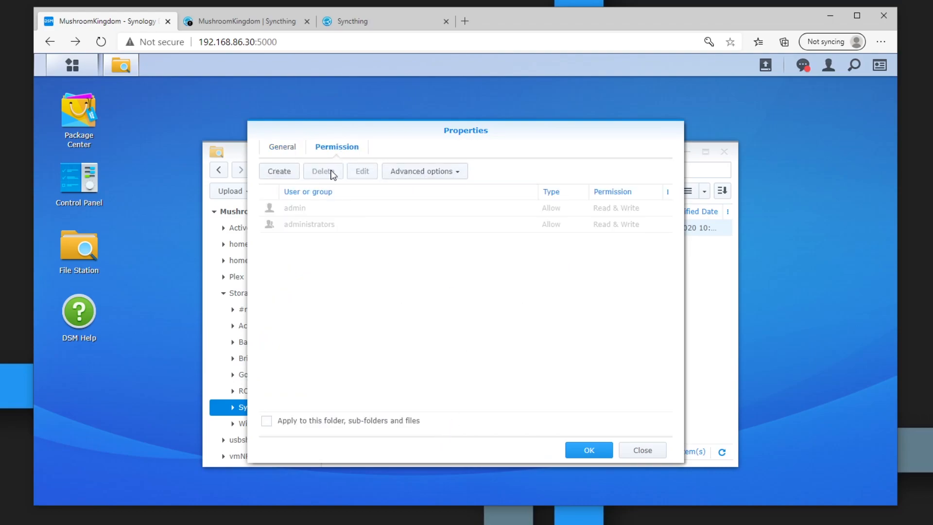
{"action": "left_click", "coordinate": [278, 173]}
Step: Grant sc-syncthing Allow Read and Write on Desktop1 and apply the change
{"action": "left_click", "coordinate": [603, 156]}
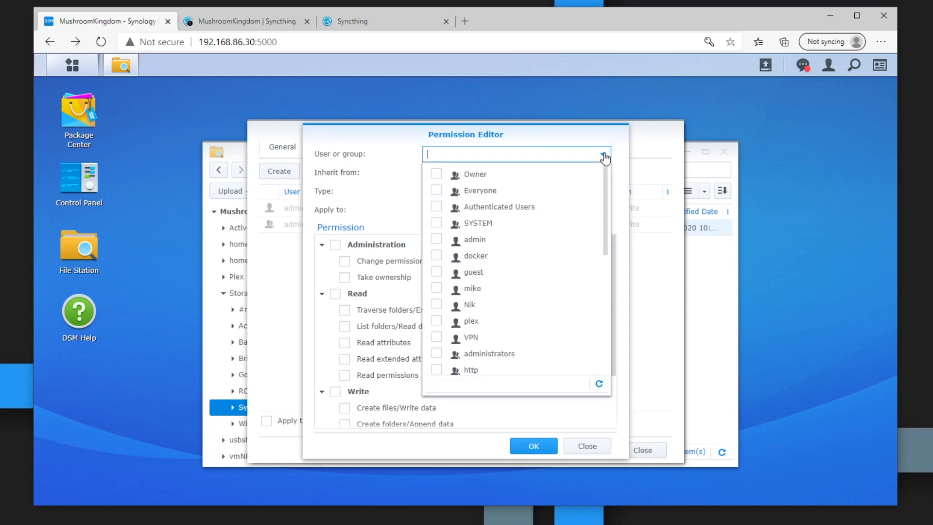
{"action": "scroll", "coordinate": [452, 326], "scroll_direction": "down", "scroll_amount": 2}
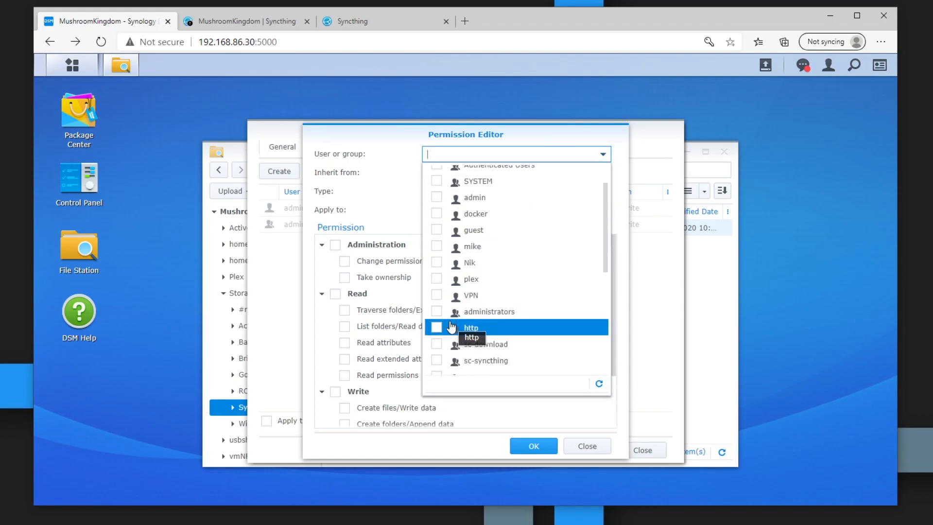
{"action": "left_click", "coordinate": [435, 320]}
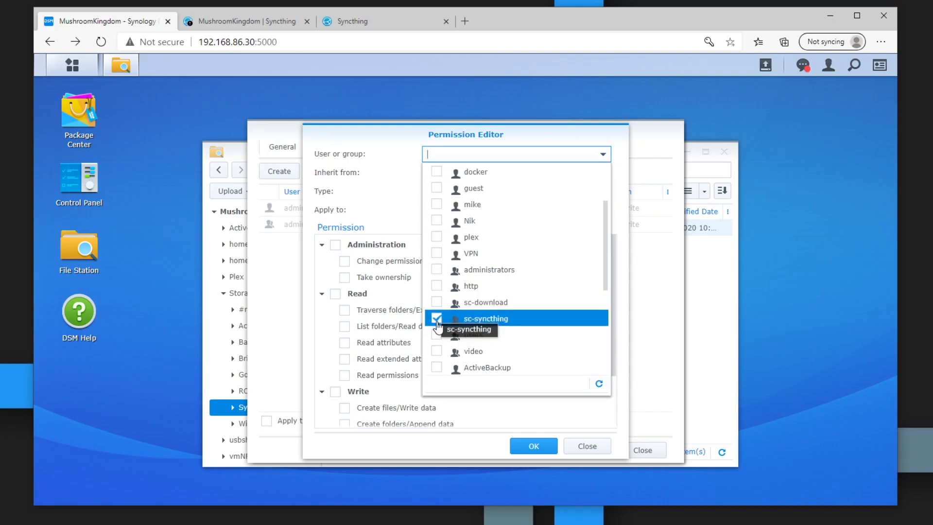
{"action": "left_click", "coordinate": [451, 447]}
{"action": "left_click", "coordinate": [335, 294]}
{"action": "left_click", "coordinate": [335, 393]}
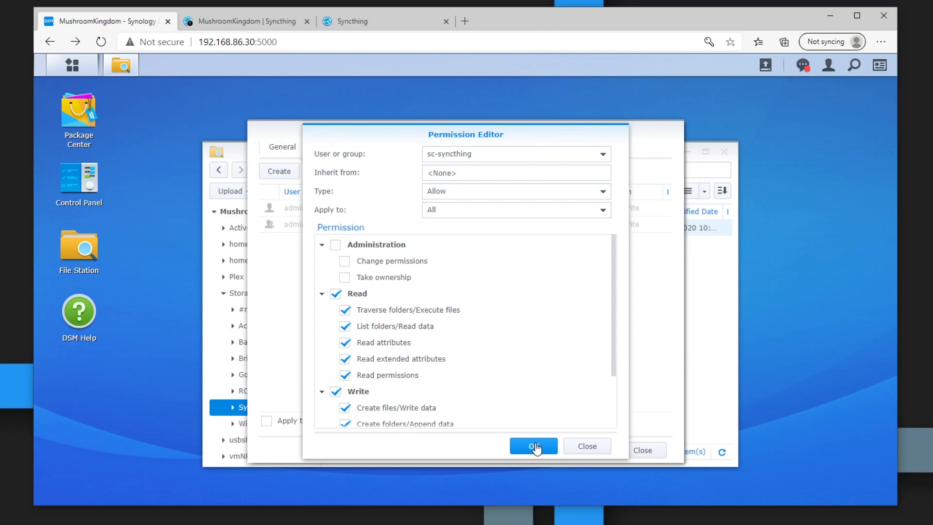
{"action": "left_click", "coordinate": [535, 446]}
{"action": "left_click", "coordinate": [598, 451]}
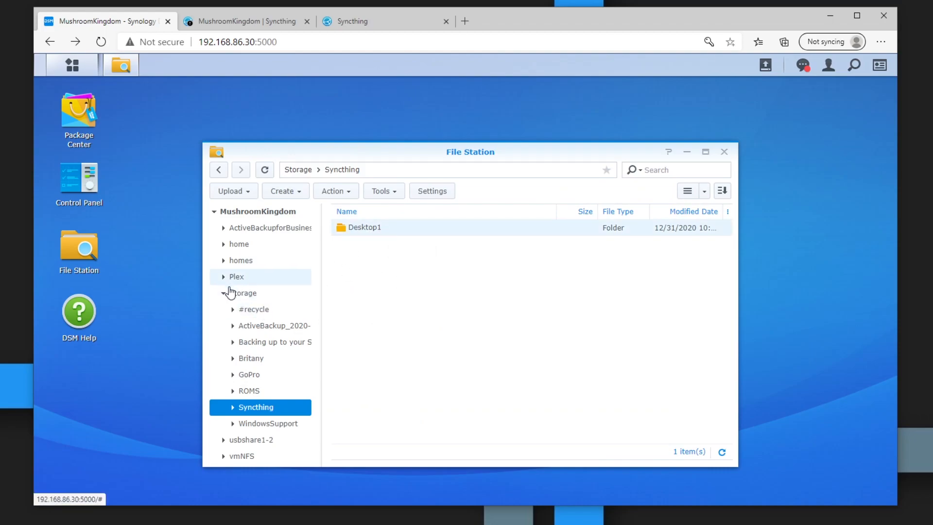
Step: Open the Storage shared folder's Permission properties and create a new entry
{"action": "left_click", "coordinate": [252, 299]}
{"action": "right_click", "coordinate": [252, 299]}
{"action": "left_click", "coordinate": [284, 364]}
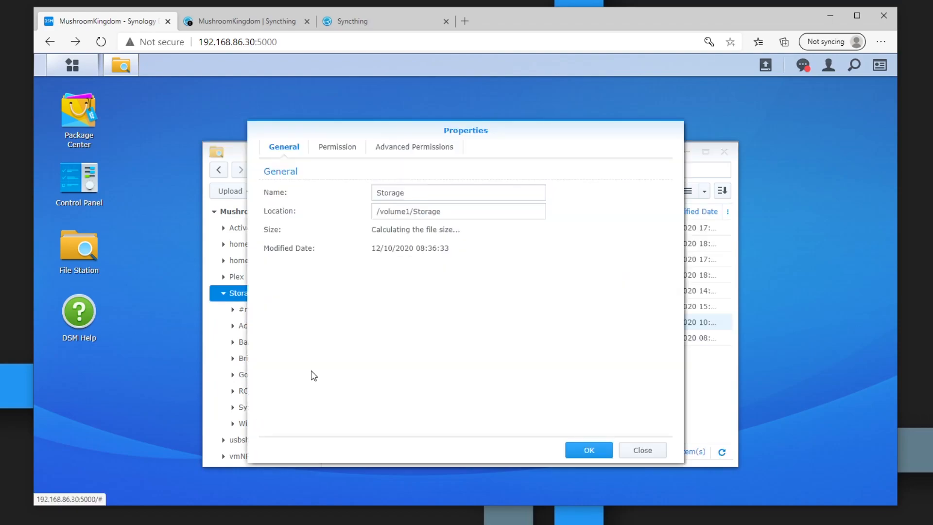
{"action": "left_click", "coordinate": [398, 147]}
{"action": "left_click", "coordinate": [334, 147]}
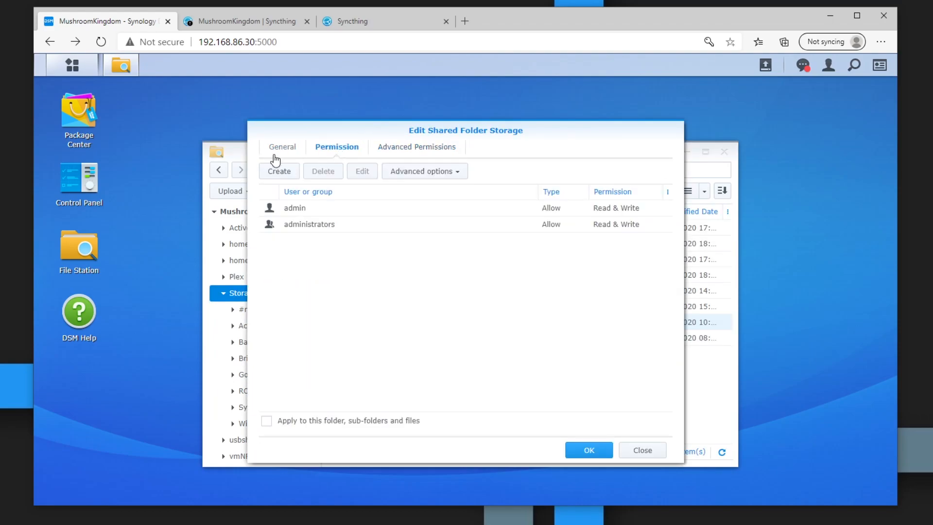
{"action": "left_click", "coordinate": [287, 172]}
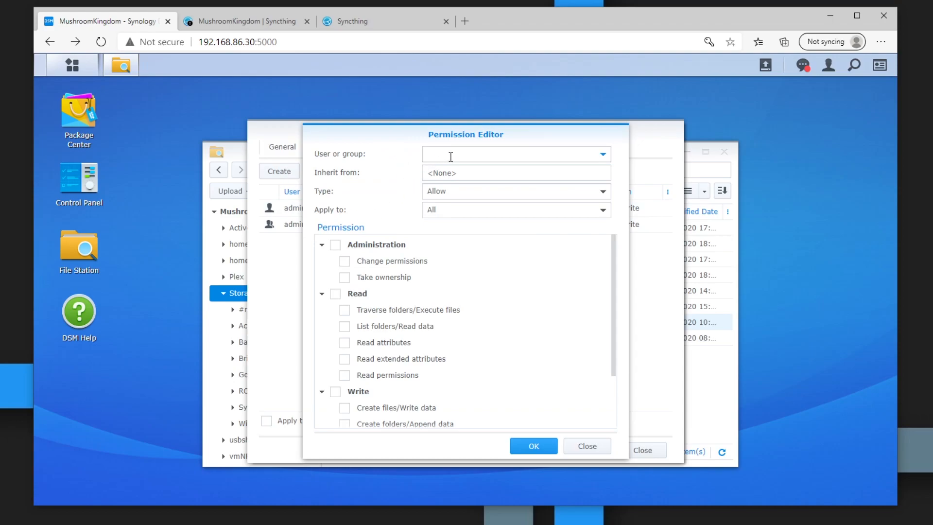
Step: Grant sc-syncthing full Read and Write on Storage and apply the change
{"action": "left_click", "coordinate": [603, 155]}
{"action": "scroll", "coordinate": [436, 340], "scroll_direction": "down", "scroll_amount": 3}
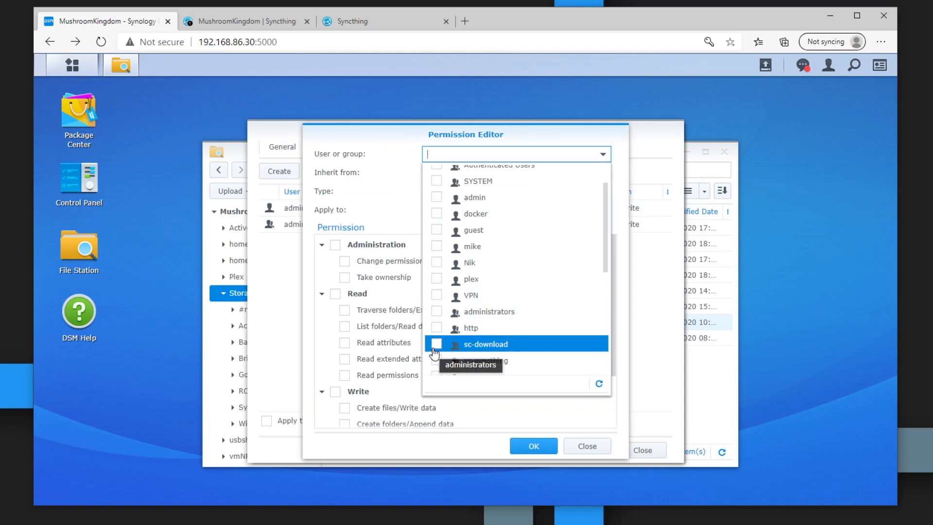
{"action": "left_click", "coordinate": [436, 318]}
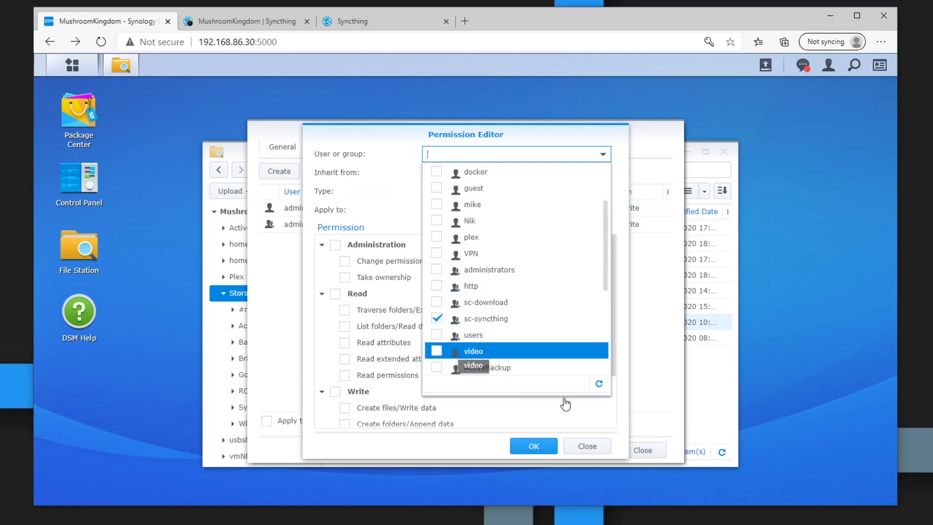
{"action": "left_click", "coordinate": [336, 293]}
{"action": "left_click", "coordinate": [335, 392]}
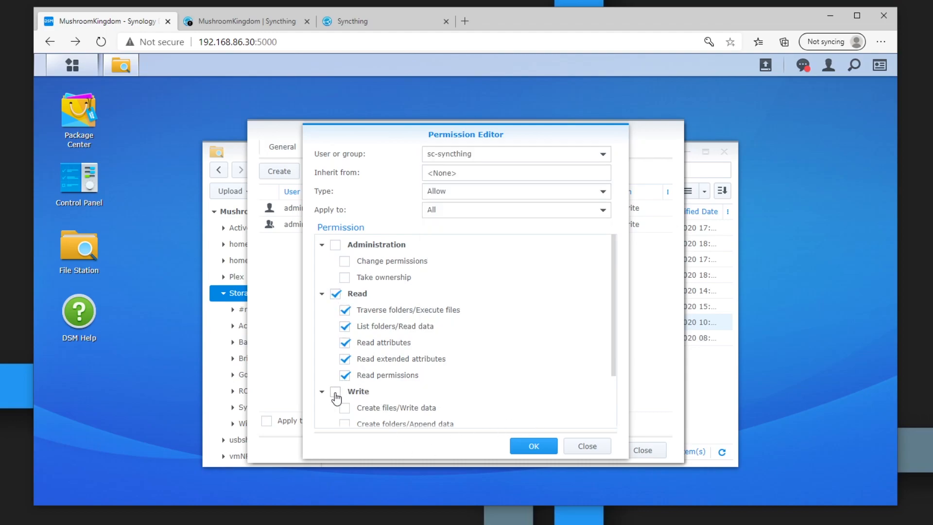
{"action": "left_click", "coordinate": [531, 445]}
{"action": "left_click", "coordinate": [589, 451]}
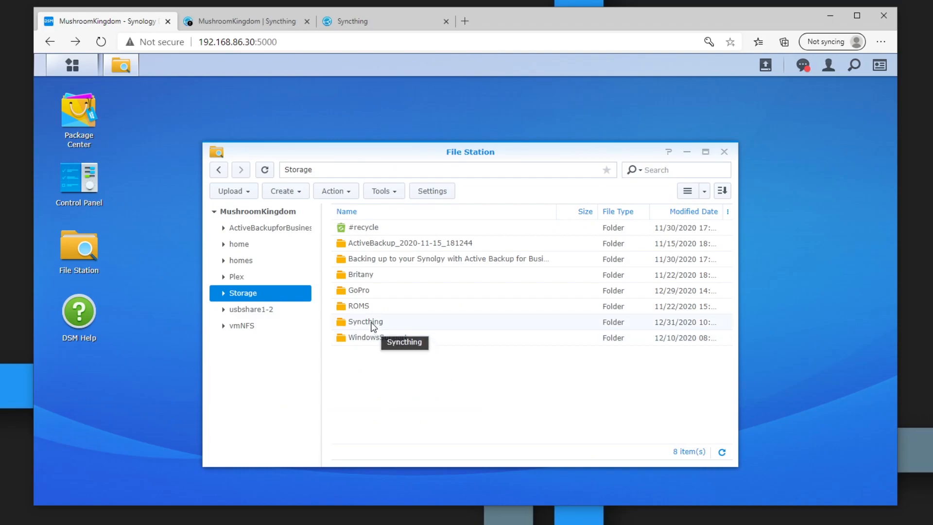
Step: Pause and resume Desktop1 on the NAS, dismiss the permission notice, then return to syncthing.net
{"action": "left_click", "coordinate": [359, 24]}
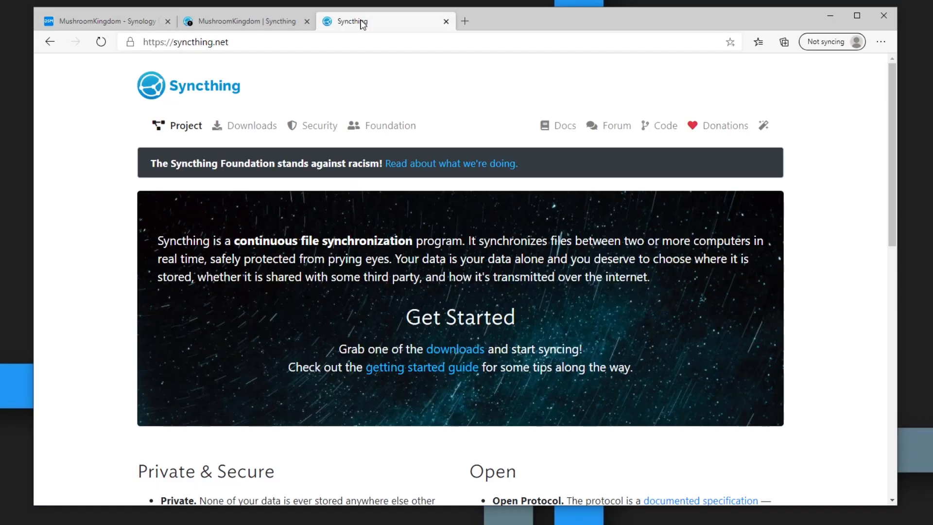
{"action": "left_click", "coordinate": [258, 24]}
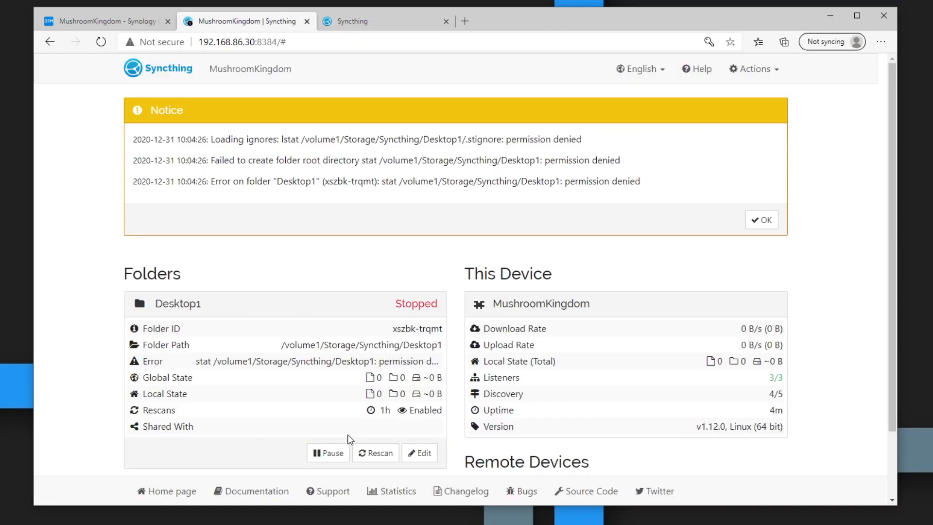
{"action": "left_click", "coordinate": [342, 456]}
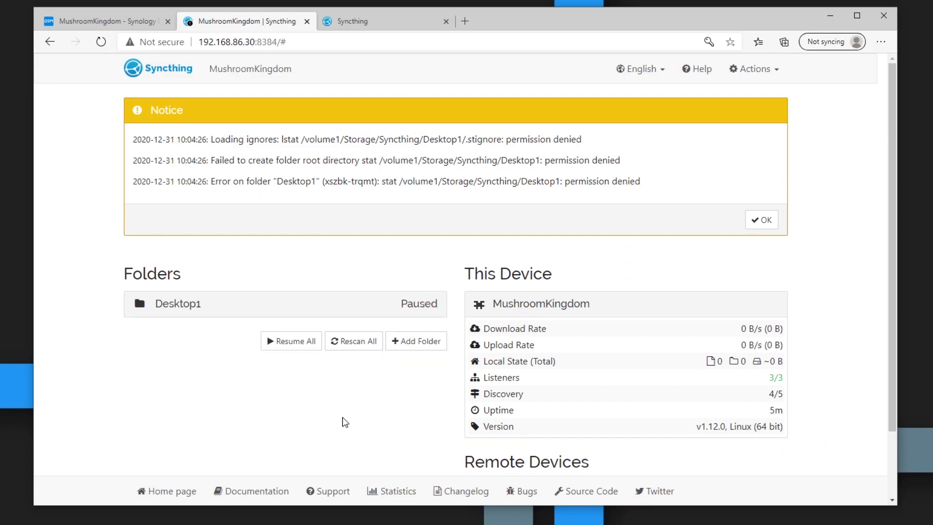
{"action": "left_click", "coordinate": [422, 312]}
{"action": "left_click", "coordinate": [326, 408]}
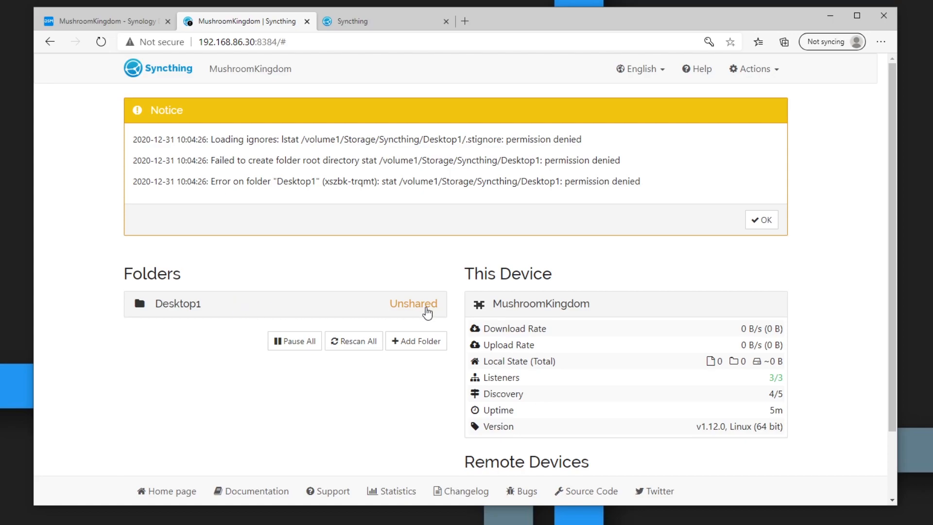
{"action": "left_click", "coordinate": [763, 220]}
{"action": "left_click", "coordinate": [201, 148]}
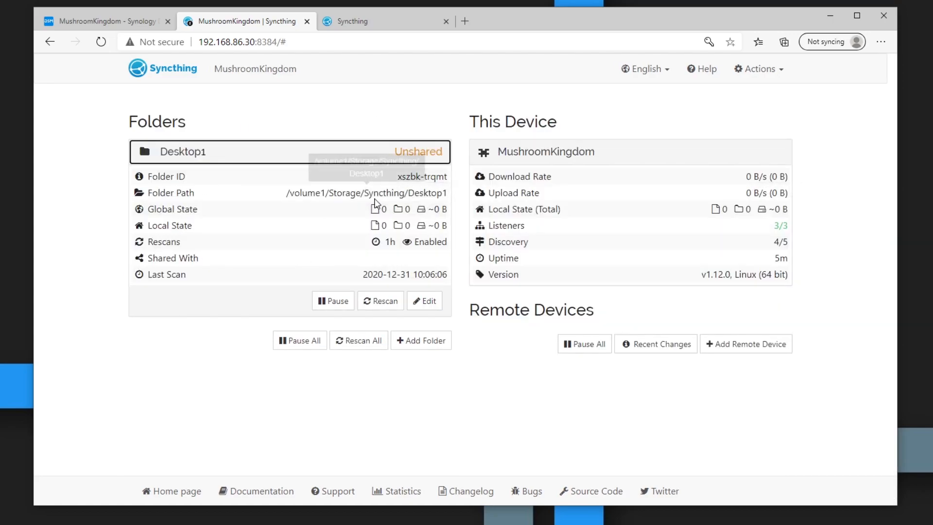
{"action": "left_click", "coordinate": [360, 21]}
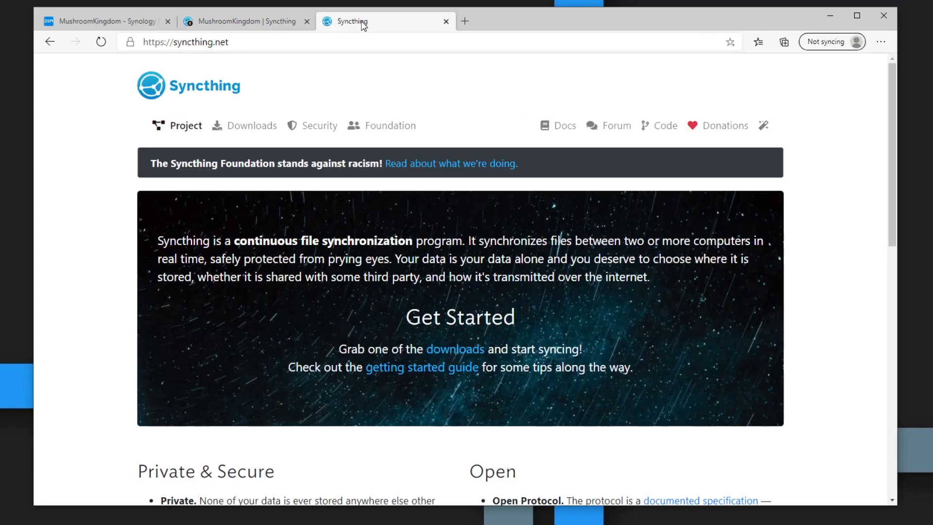
Step: Download SyncTrayzorSetup-x64.exe from the SyncTrayzor v1.1.26 GitHub release page via Syncthing's downloads page
{"action": "left_click", "coordinate": [466, 356]}
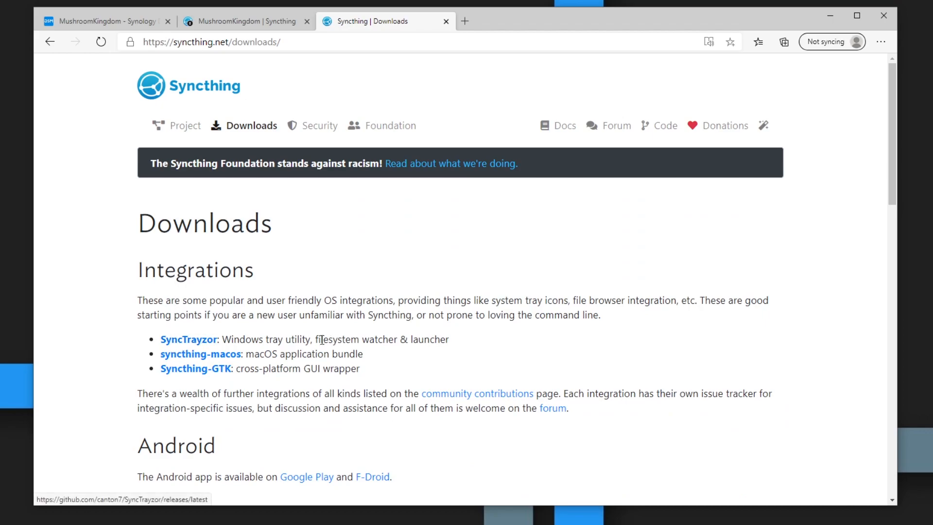
{"action": "left_click", "coordinate": [214, 339]}
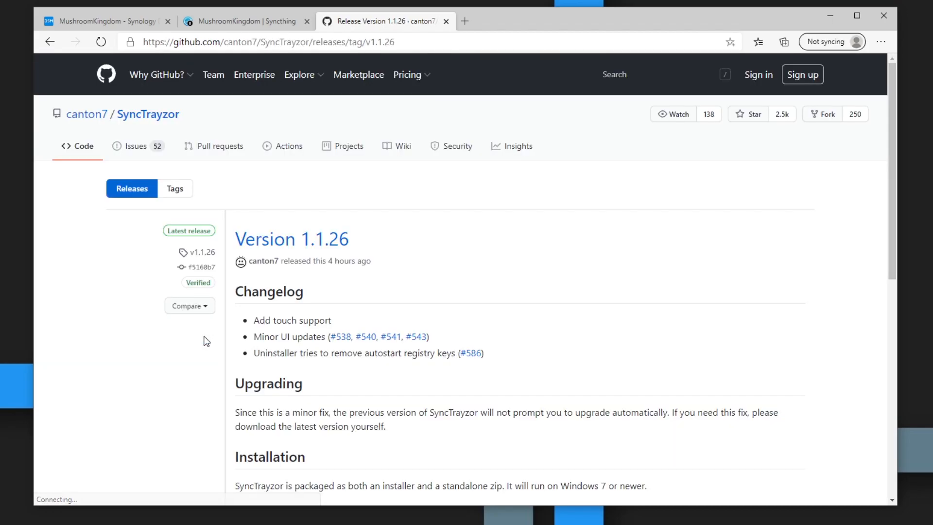
{"action": "scroll", "coordinate": [229, 345], "scroll_direction": "down", "scroll_amount": 8}
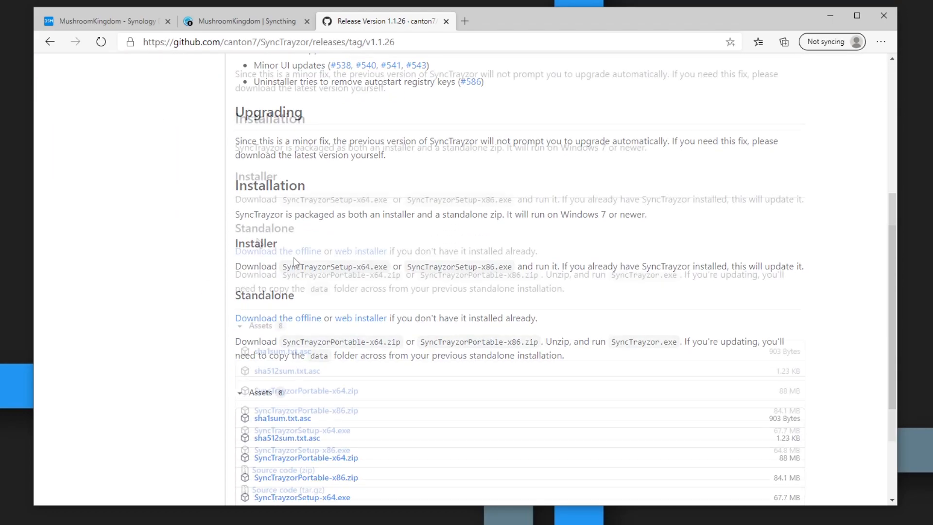
{"action": "left_click", "coordinate": [317, 365]}
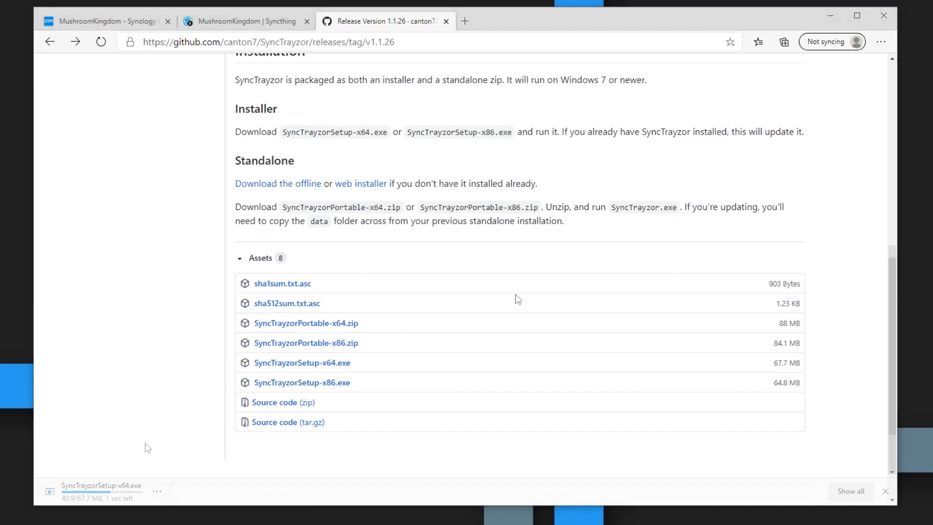
Step: Install SyncTrayzor, accepting the licence and the default location, start menu folder and tasks
{"action": "left_click", "coordinate": [465, 474]}
{"action": "left_click_drag", "start_coordinate": [581, 306], "coordinate": [541, 160]}
{"action": "left_click", "coordinate": [585, 362]}
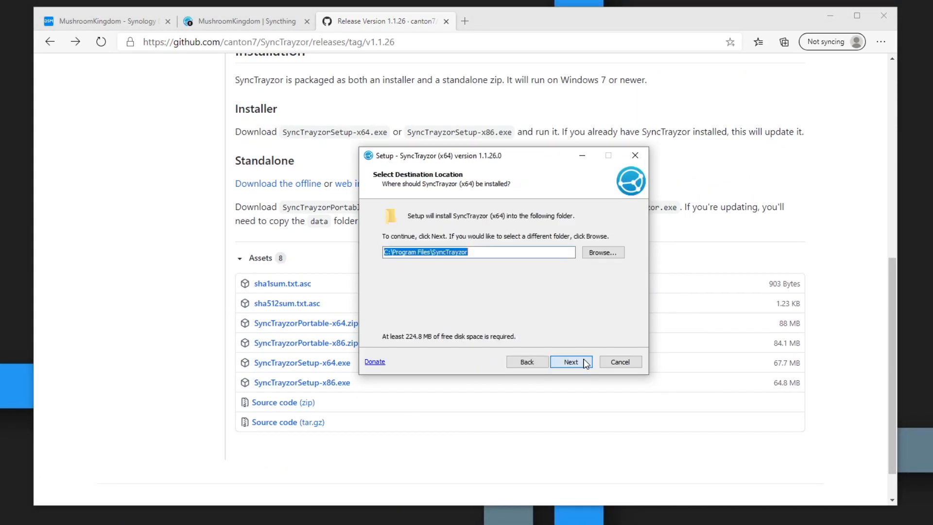
{"action": "left_click", "coordinate": [571, 362]}
{"action": "left_click", "coordinate": [572, 363]}
{"action": "left_click", "coordinate": [571, 363]}
{"action": "left_click", "coordinate": [572, 366]}
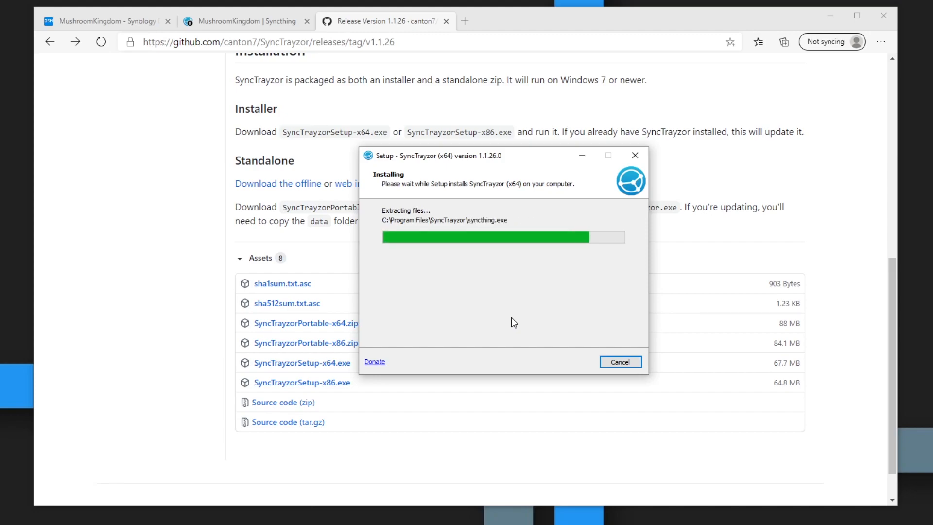
{"action": "left_click", "coordinate": [568, 362]}
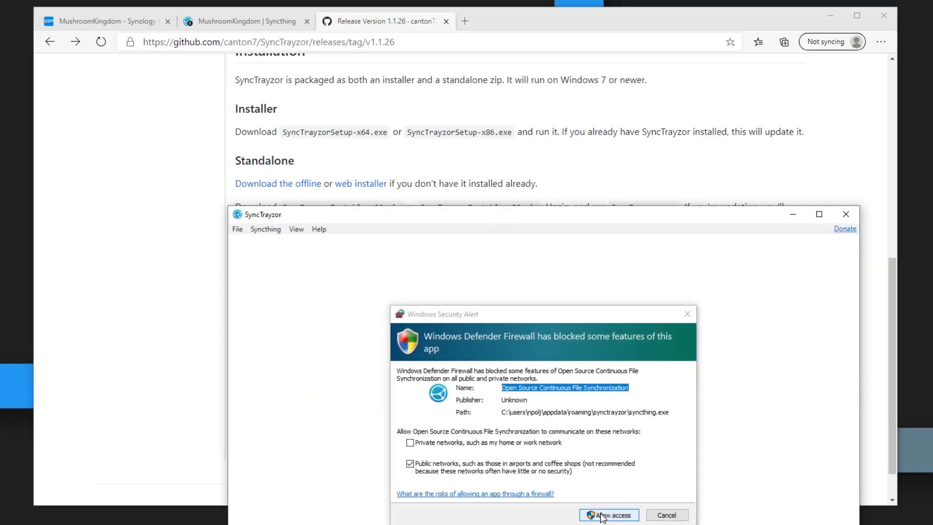
Step: Allow SyncTrayzor through the firewall, answer the usage-report prompt and dismiss the authentication notice
{"action": "left_click", "coordinate": [602, 515]}
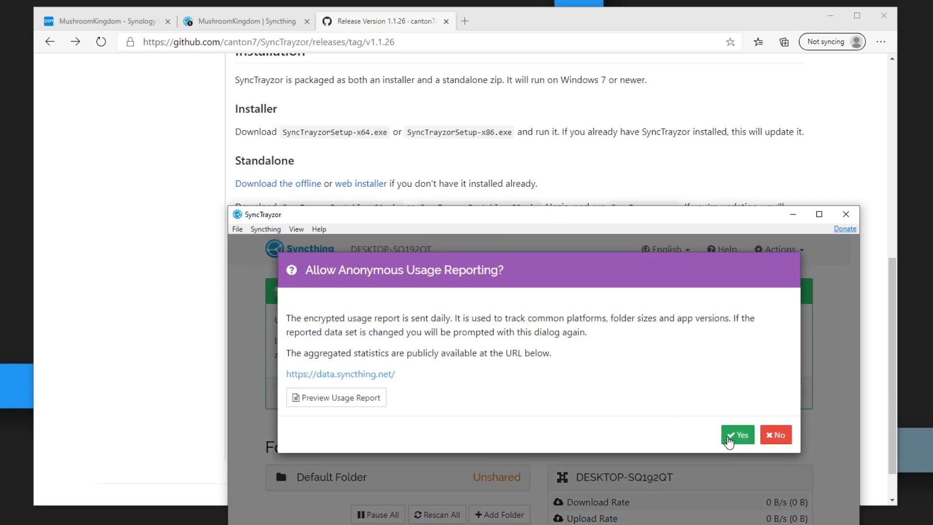
{"action": "left_click", "coordinate": [776, 435]}
{"action": "left_click_drag", "start_coordinate": [623, 219], "coordinate": [555, 85]}
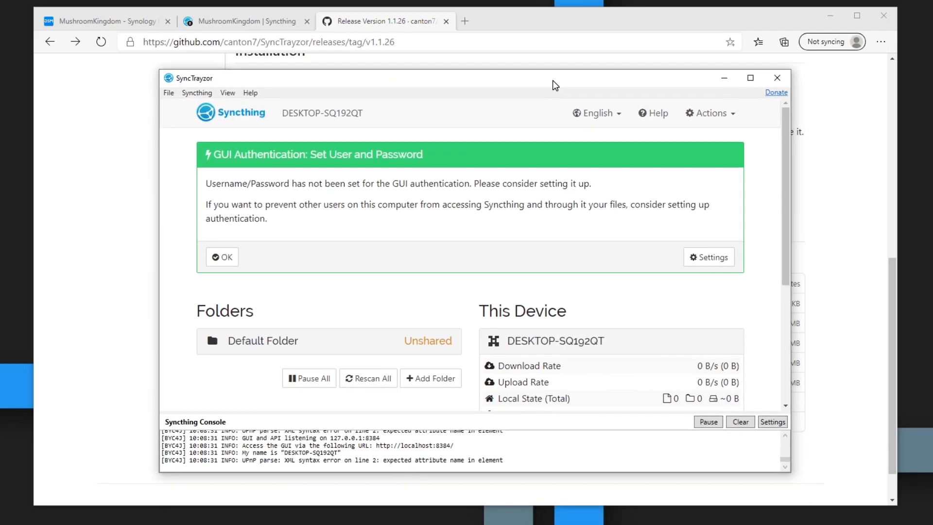
{"action": "left_click", "coordinate": [225, 260]}
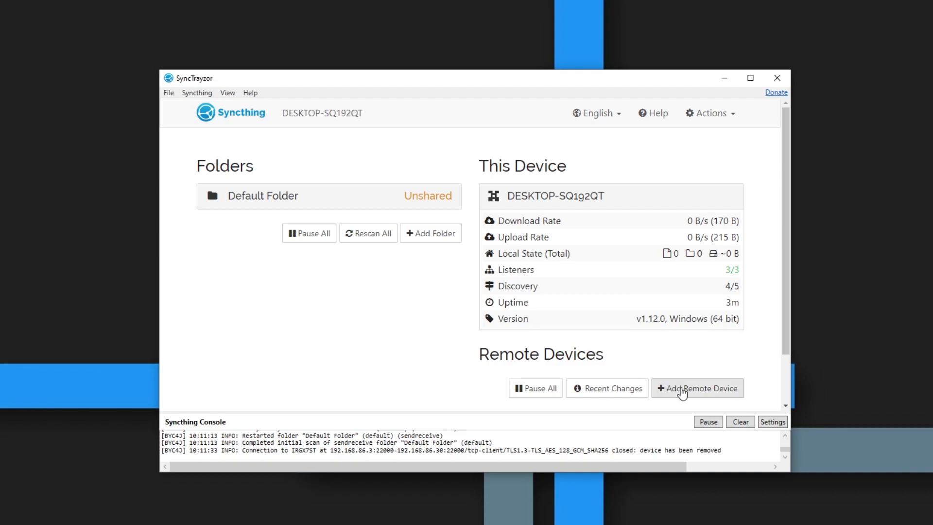
Step: Add a remote device using the nearby NAS's device ID and name it Synology
{"action": "left_click", "coordinate": [683, 390]}
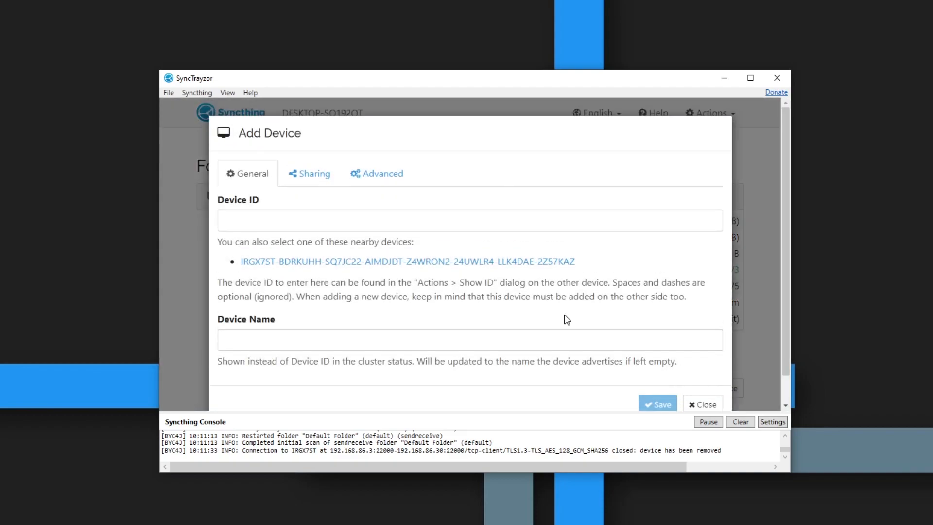
{"action": "scroll", "coordinate": [559, 315], "scroll_direction": "down", "scroll_amount": 1}
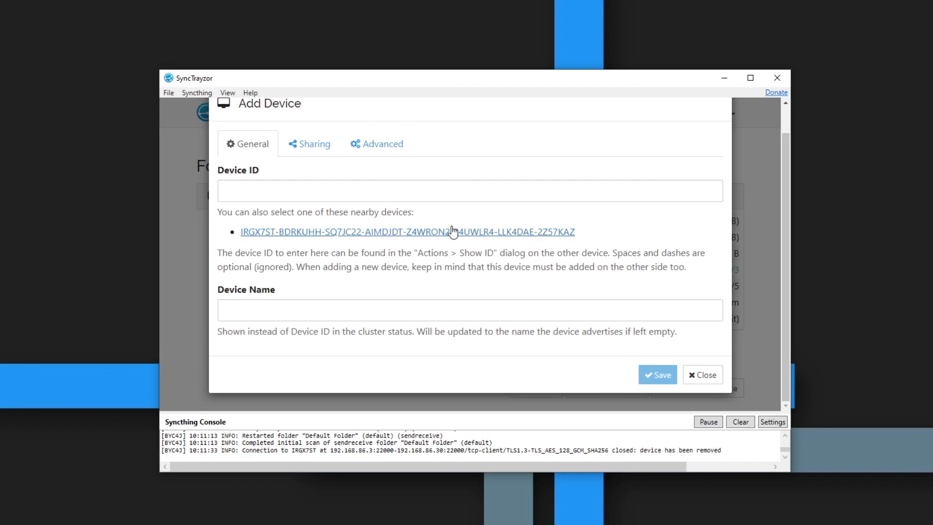
{"action": "left_click", "coordinate": [359, 234]}
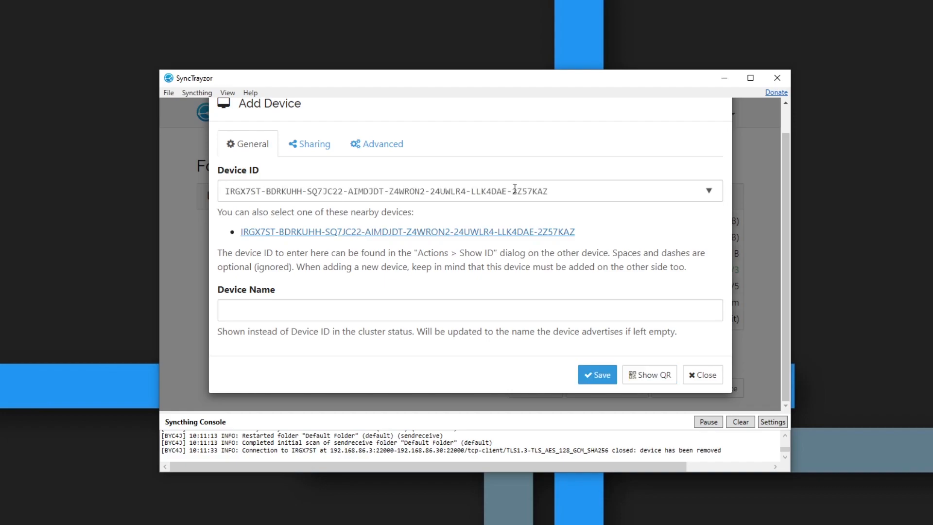
{"action": "left_click", "coordinate": [649, 377]}
{"action": "scroll", "coordinate": [520, 285], "scroll_direction": "down", "scroll_amount": 3}
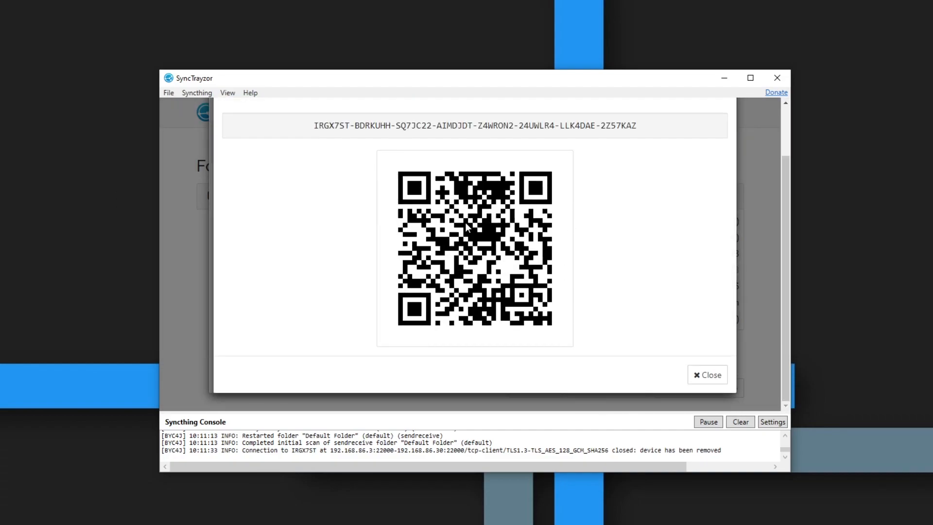
{"action": "left_click", "coordinate": [704, 377]}
{"action": "left_click", "coordinate": [289, 315]}
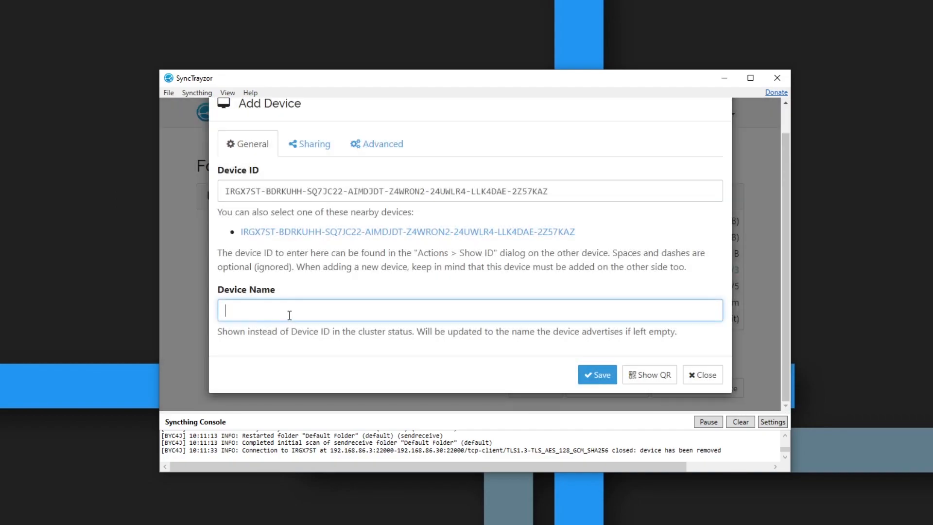
{"action": "type", "text": "Synology"}
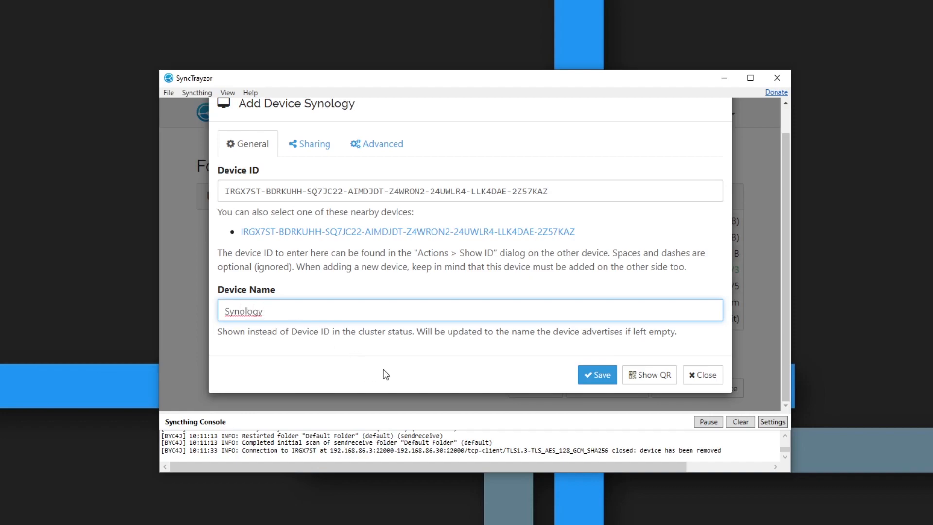
Step: Turn on Auto Accept for the Synology device's shared folders and save it
{"action": "left_click", "coordinate": [312, 148]}
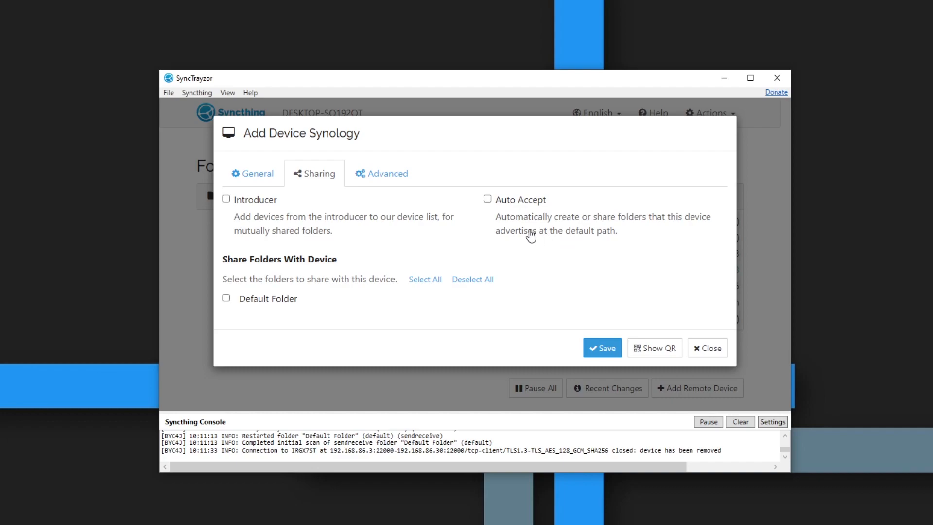
{"action": "left_click", "coordinate": [488, 200]}
{"action": "left_click", "coordinate": [399, 176]}
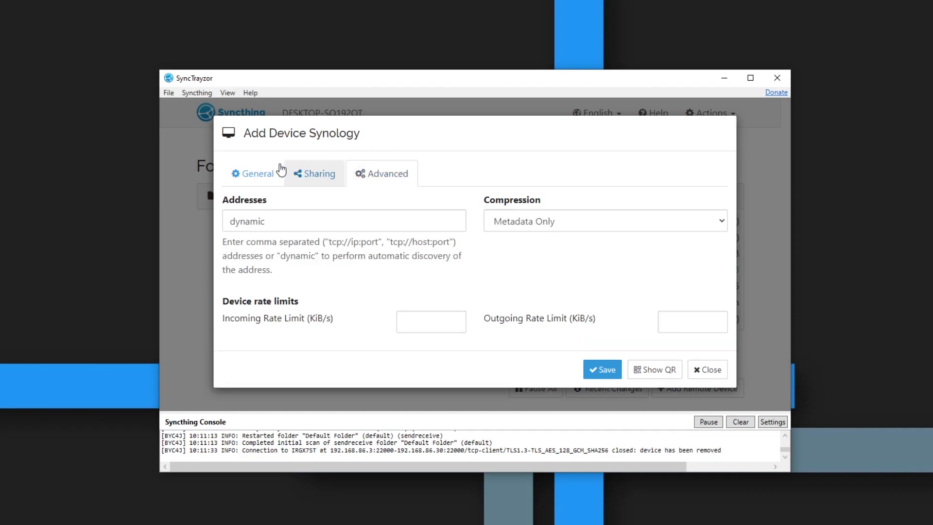
{"action": "left_click", "coordinate": [602, 370]}
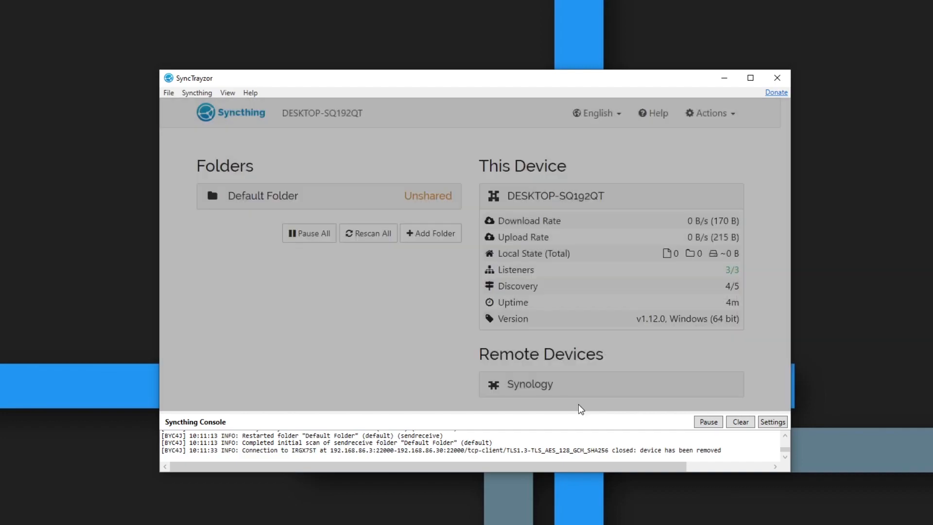
{"action": "scroll", "coordinate": [425, 327], "scroll_direction": "down", "scroll_amount": 2}
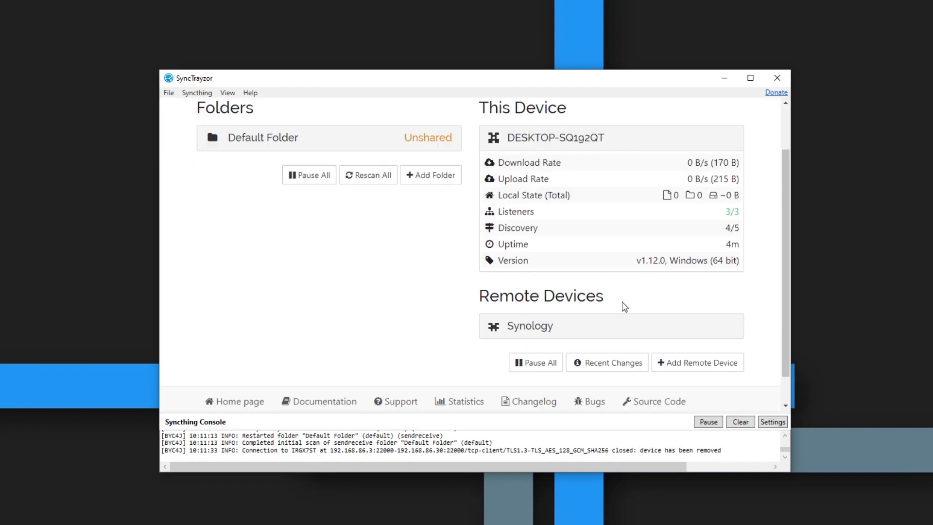
{"action": "scroll", "coordinate": [473, 324], "scroll_direction": "up", "scroll_amount": 2}
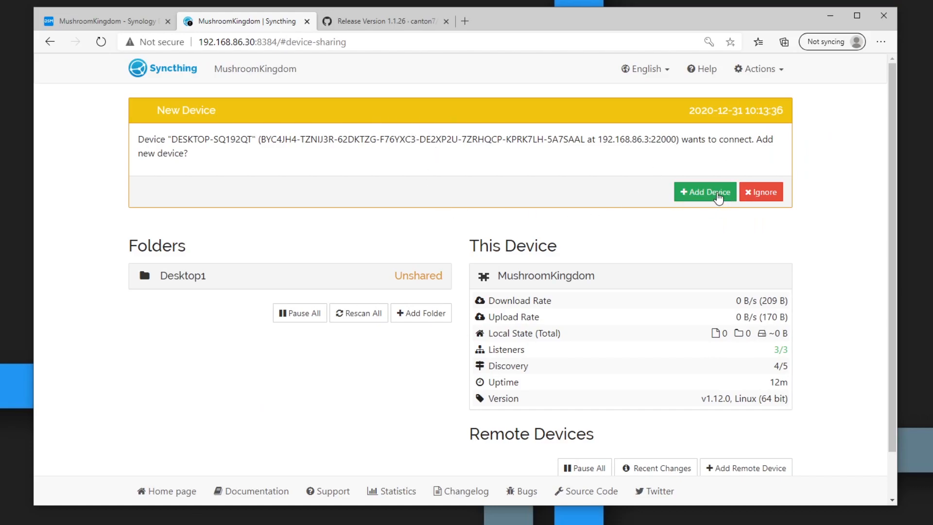
Step: Accept the PC's connection request as a new device, keeping the name DESKTOP-SQ192QT
{"action": "left_click", "coordinate": [719, 194]}
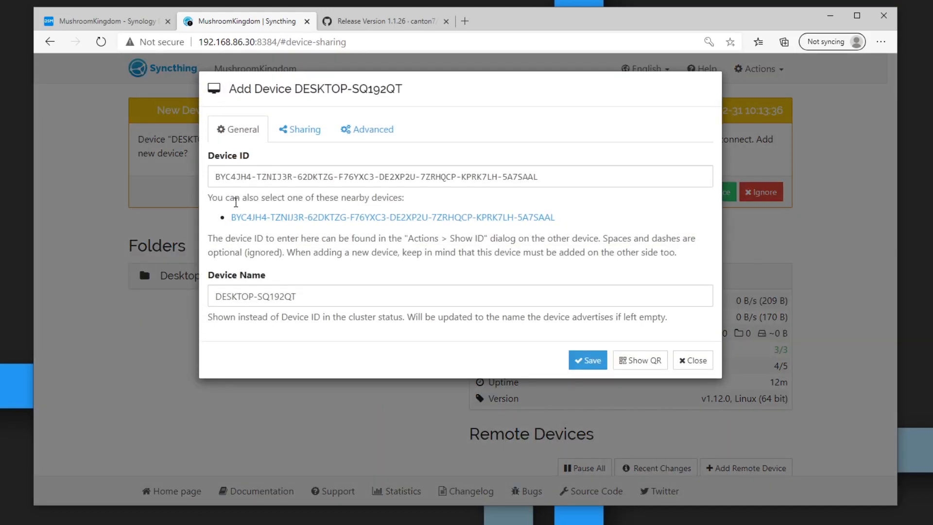
{"action": "left_click", "coordinate": [321, 300]}
{"action": "left_click_drag", "start_coordinate": [315, 298], "coordinate": [204, 294]}
{"action": "left_click", "coordinate": [300, 295]}
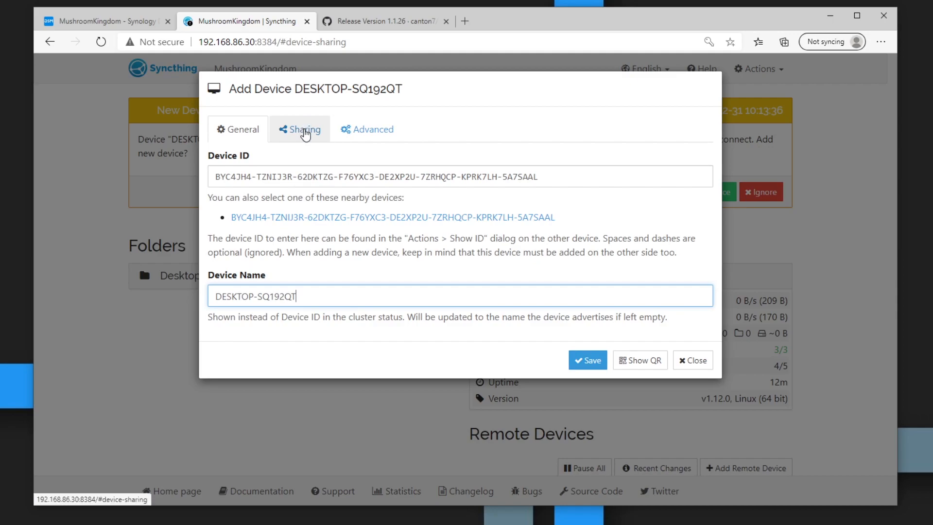
Step: Share the Desktop1 folder with DESKTOP-SQ192QT and save the device
{"action": "left_click", "coordinate": [304, 133]}
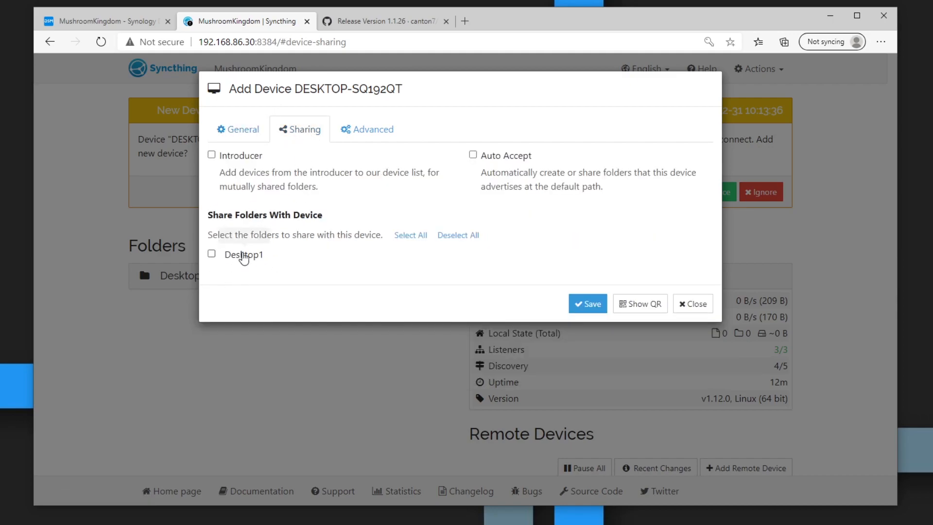
{"action": "left_click", "coordinate": [212, 254]}
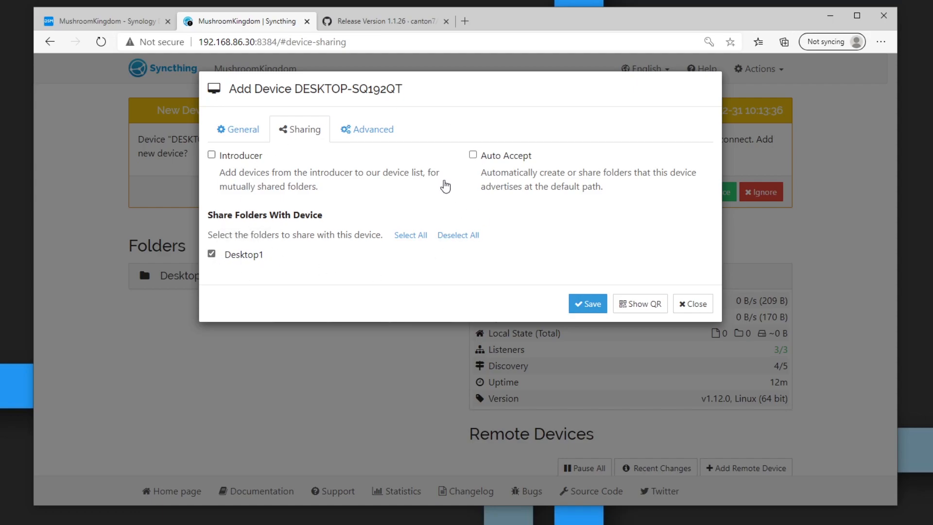
{"action": "left_click", "coordinate": [591, 305]}
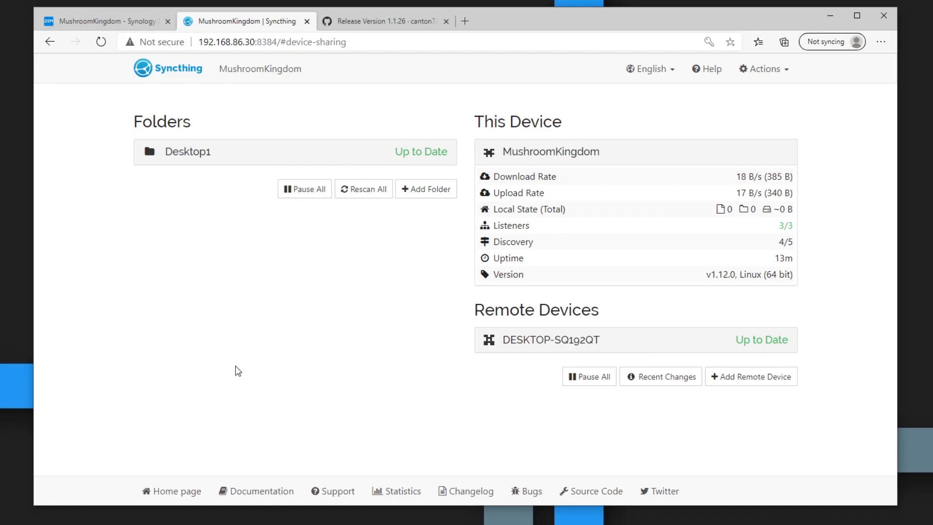
Step: Open the PC's local Desktop1 sync folder in File Explorer from SyncTrayzor
{"action": "key", "text": "alt+Tab"}
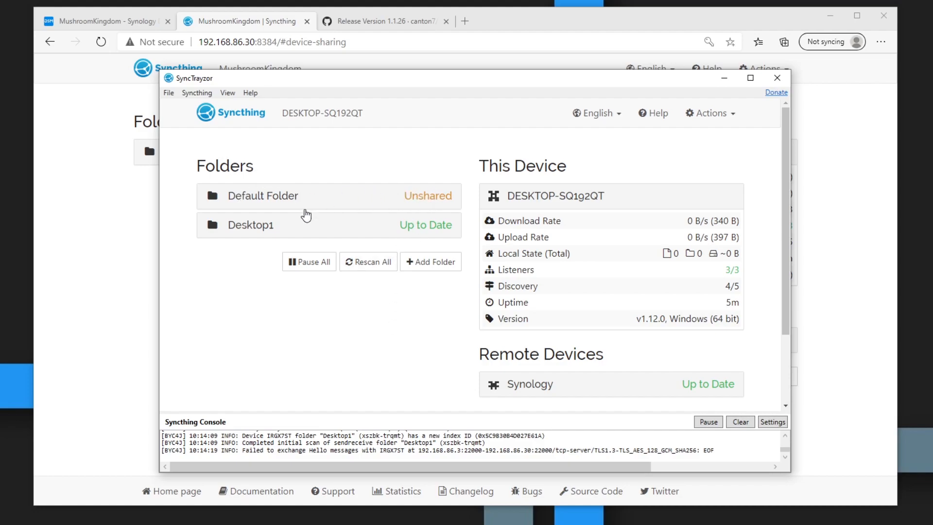
{"action": "left_click", "coordinate": [359, 235]}
{"action": "left_click", "coordinate": [298, 236]}
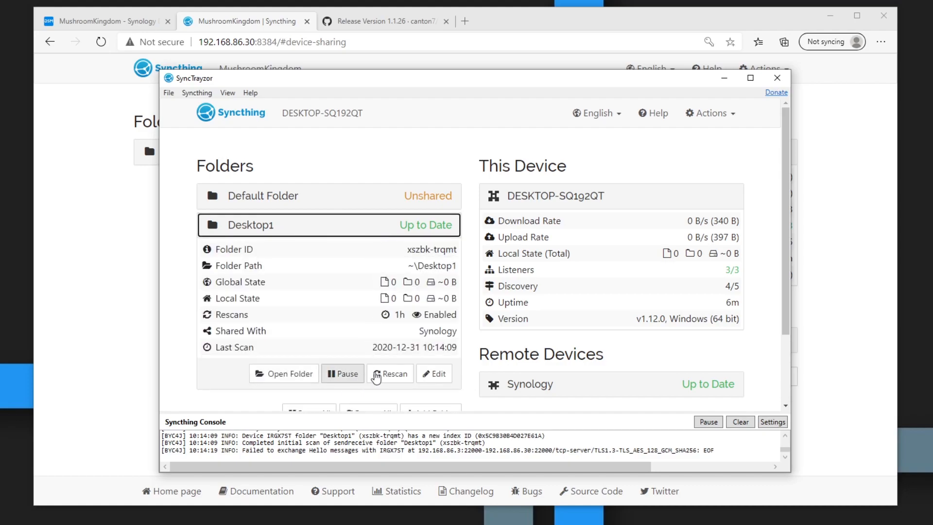
{"action": "left_click", "coordinate": [425, 375]}
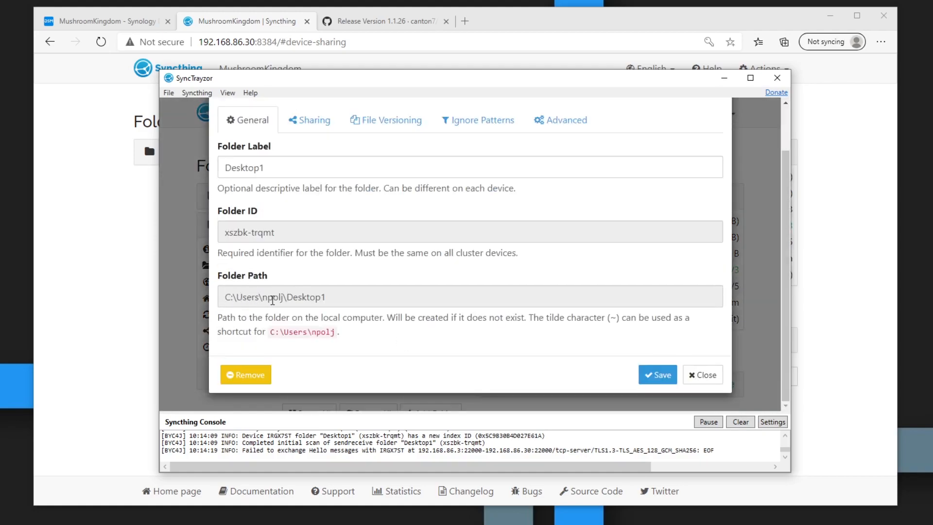
{"action": "double_click", "coordinate": [289, 297]}
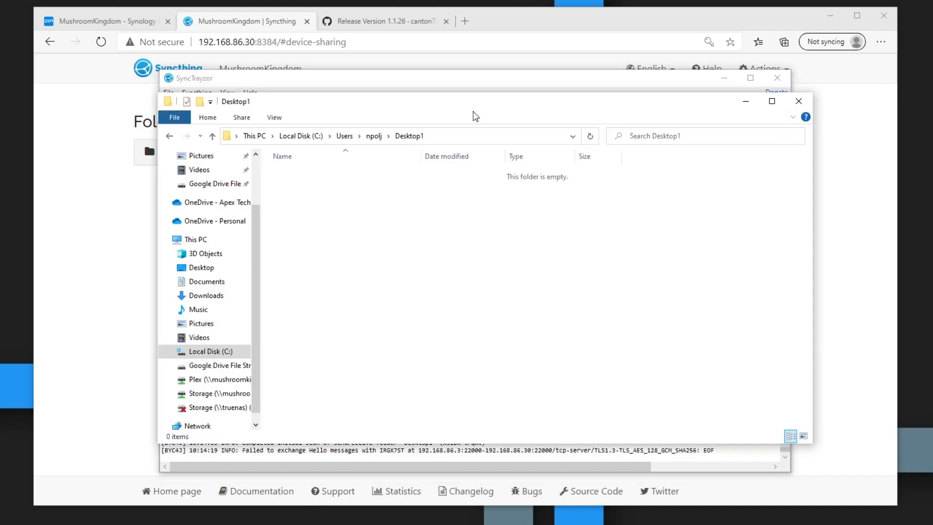
{"action": "left_click", "coordinate": [749, 79]}
{"action": "left_click", "coordinate": [829, 15]}
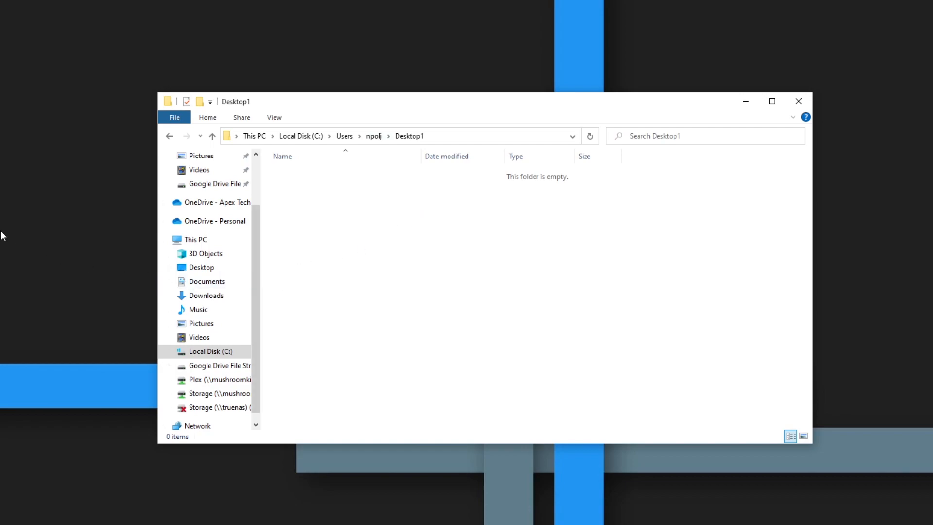
Step: Create a new empty text document named test.txt in the Desktop1 folder
{"action": "right_click", "coordinate": [392, 249]}
{"action": "mouse_move", "coordinate": [460, 378]}
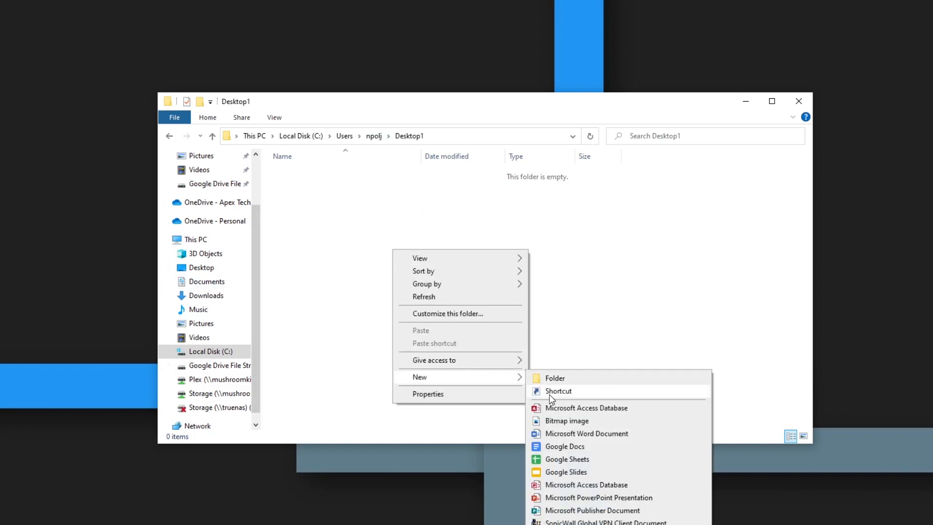
{"action": "left_click", "coordinate": [564, 524]}
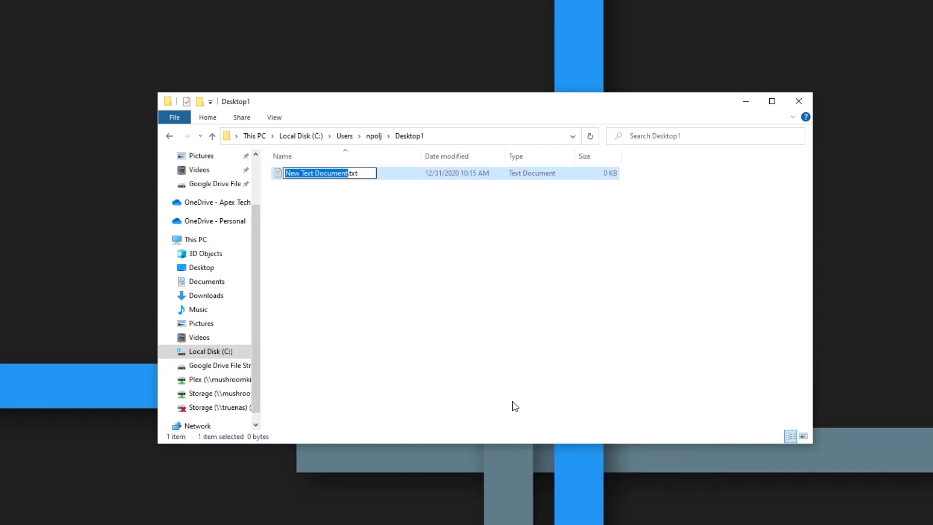
{"action": "type", "text": "test"}
{"action": "key", "text": "Return"}
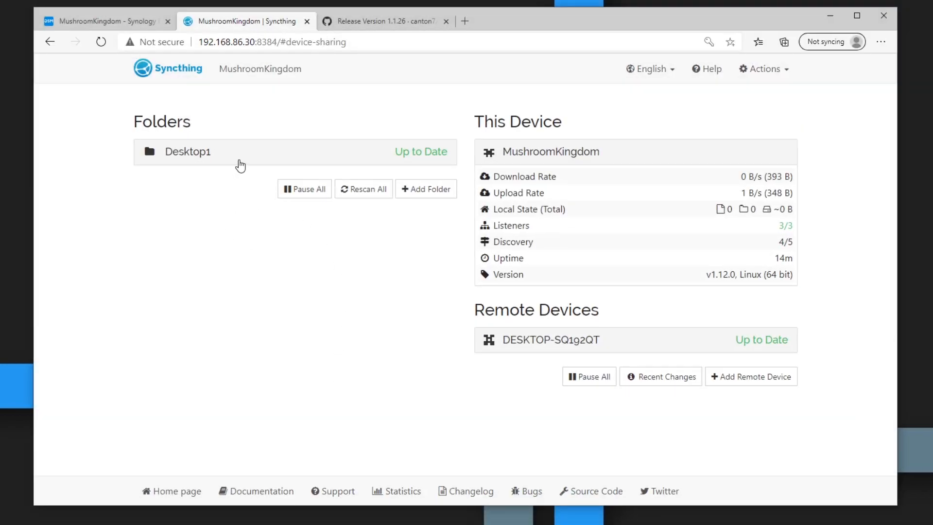
Step: Watch test.txt and kubuntu-20.10-desktop-amd64.iso sync into the NAS's Desktop1 folder, then go to Synology DSM
{"action": "left_click", "coordinate": [389, 149]}
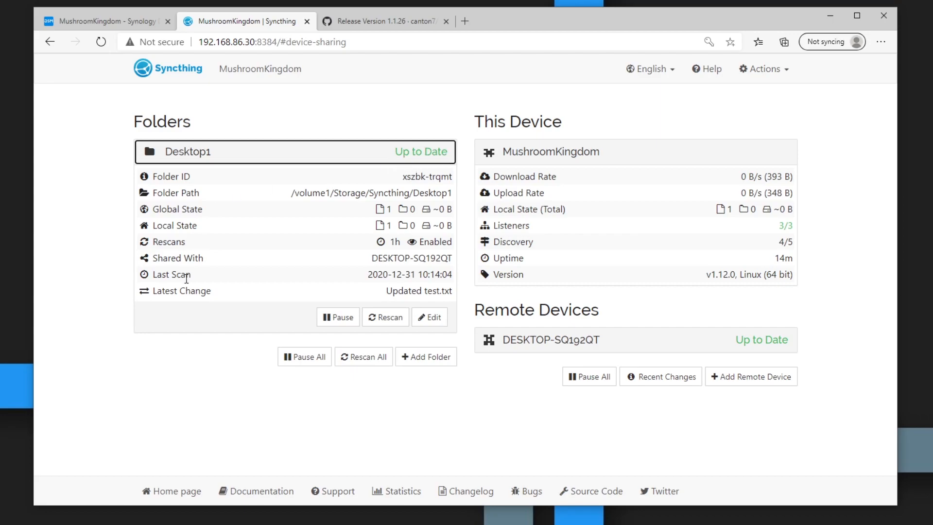
{"action": "left_click_drag", "start_coordinate": [422, 291], "coordinate": [459, 293]}
{"action": "left_click", "coordinate": [458, 287]}
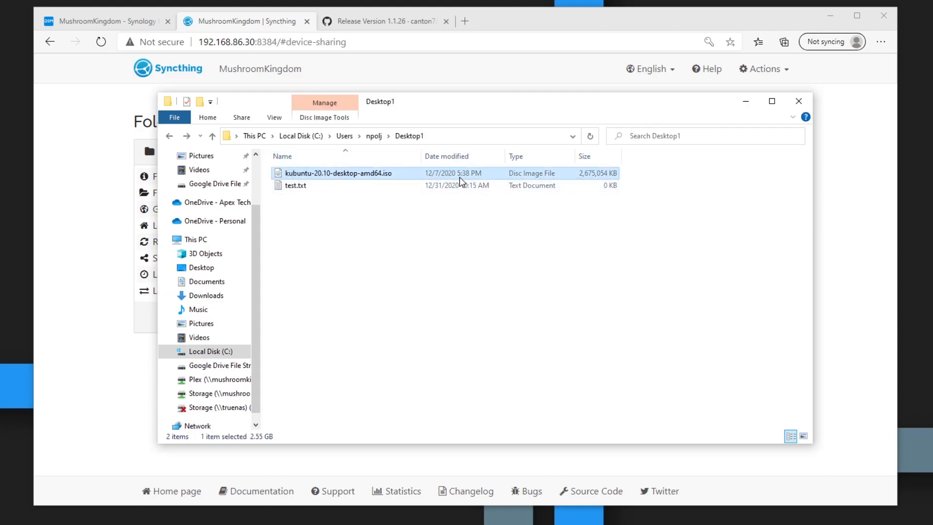
{"action": "left_click", "coordinate": [754, 103]}
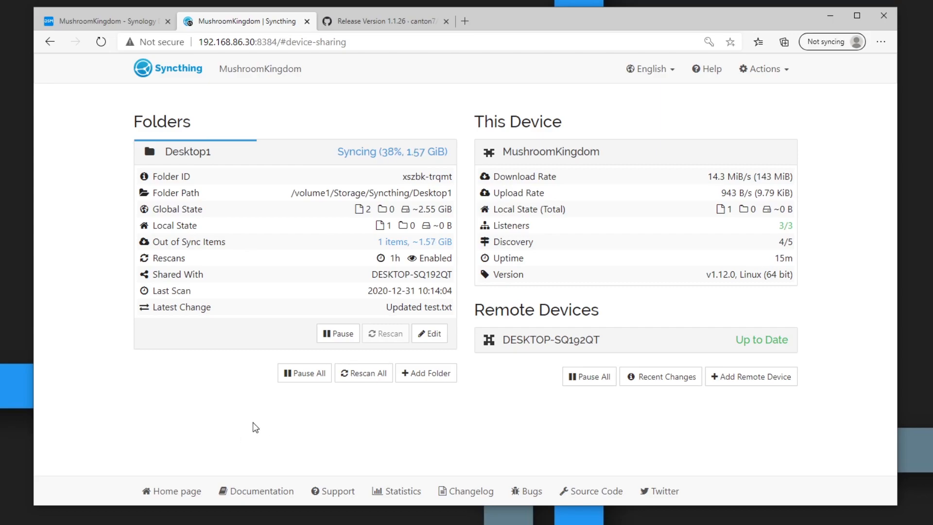
{"action": "mouse_move", "coordinate": [275, 290]}
{"action": "left_click_drag", "start_coordinate": [309, 291], "coordinate": [464, 306]}
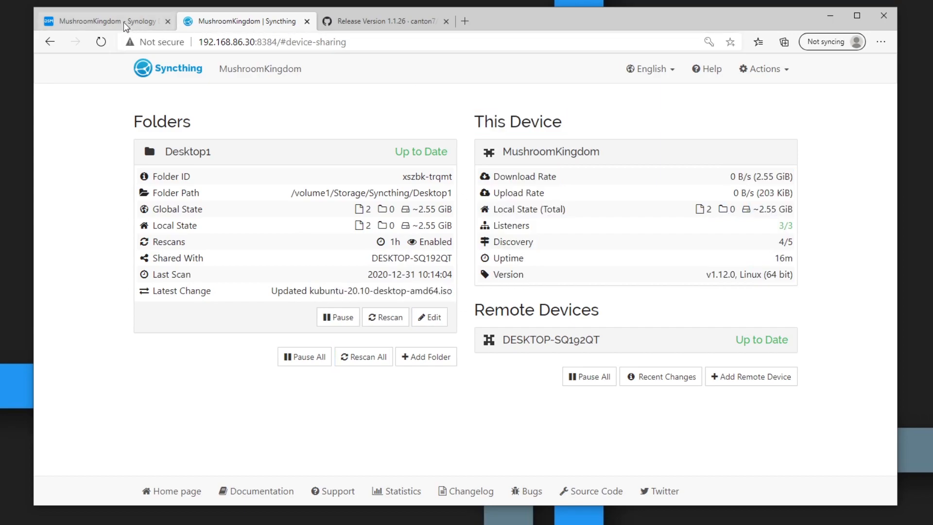
{"action": "left_click", "coordinate": [123, 22]}
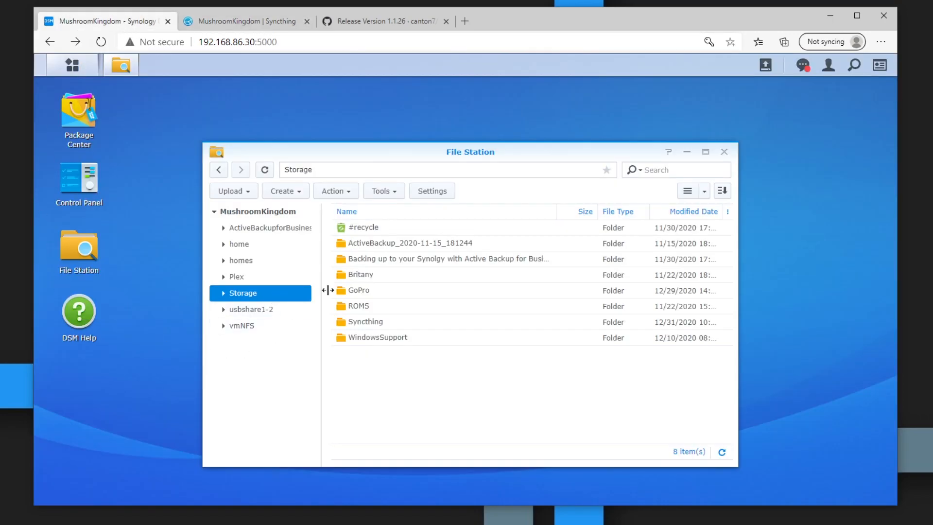
Step: In File Station, open the Syncthing folder and then its Desktop1 subfolder
{"action": "double_click", "coordinate": [367, 322]}
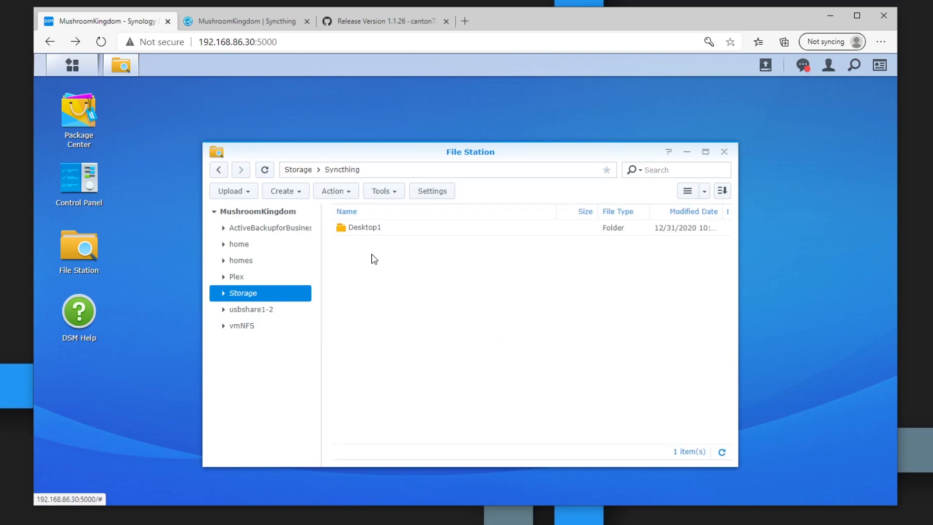
{"action": "double_click", "coordinate": [375, 228]}
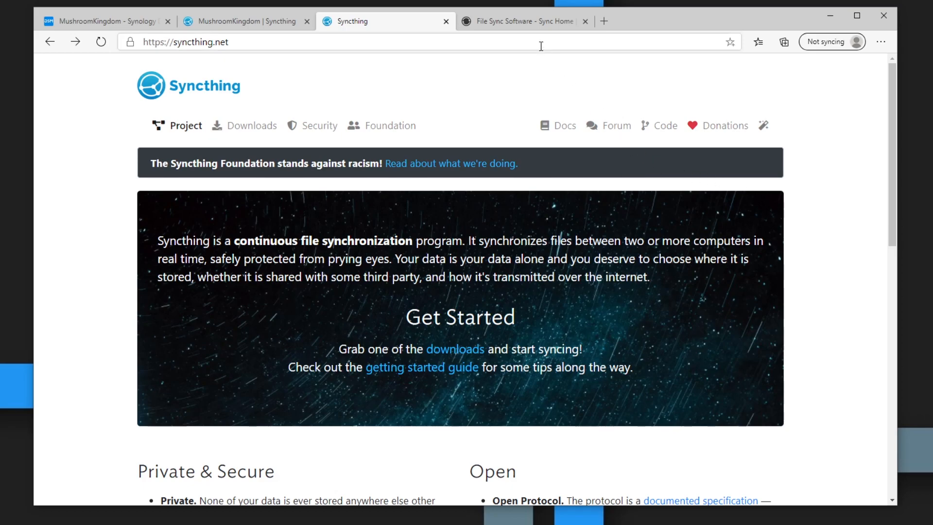
{"action": "left_click", "coordinate": [531, 27]}
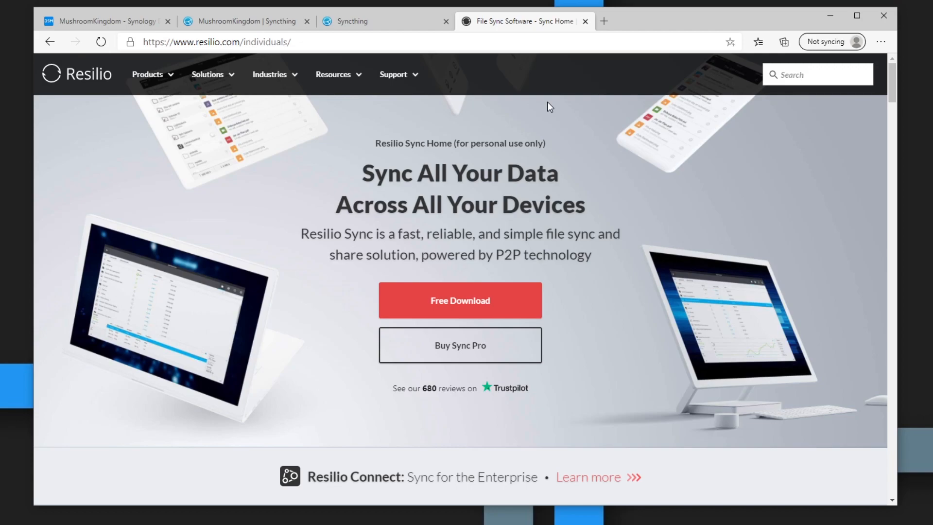
{"action": "key", "text": "ctrl+shift+Tab"}
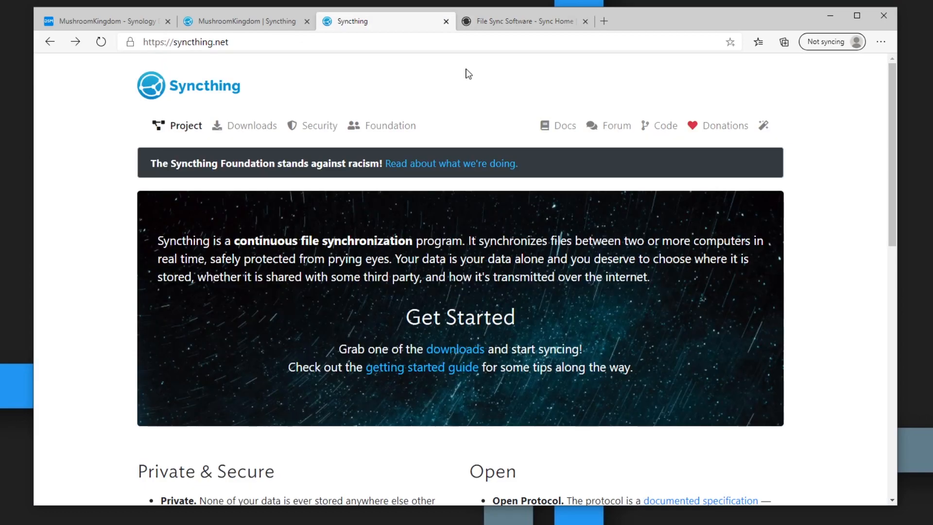
{"action": "left_click", "coordinate": [506, 22]}
{"action": "left_click", "coordinate": [417, 21]}
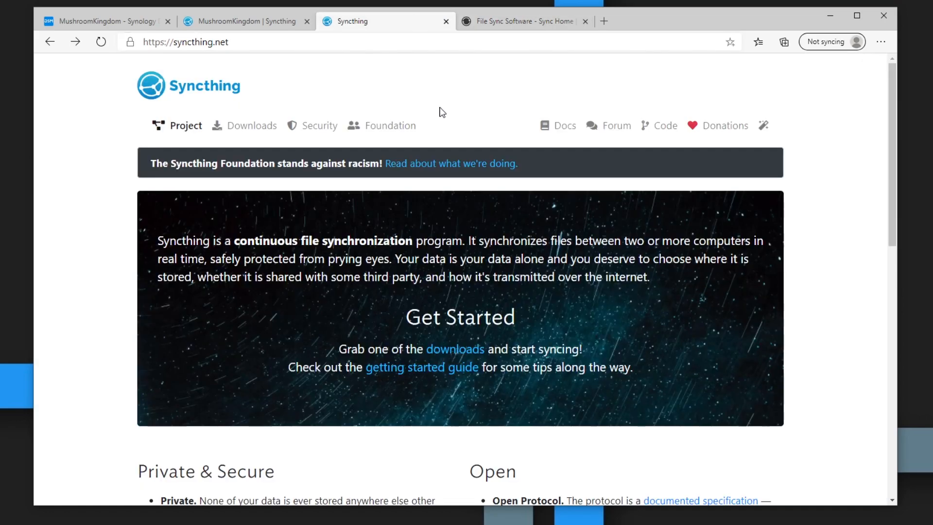